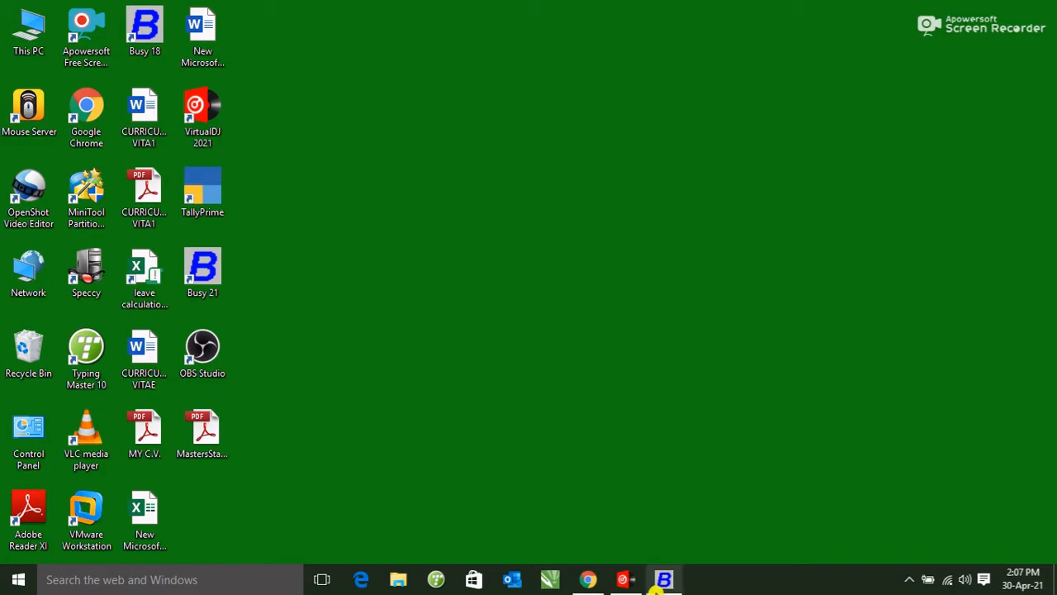
# Switch to Busy 18 and open the Bulk Payments utility from the bulk updations
pyautogui.click(664, 581)
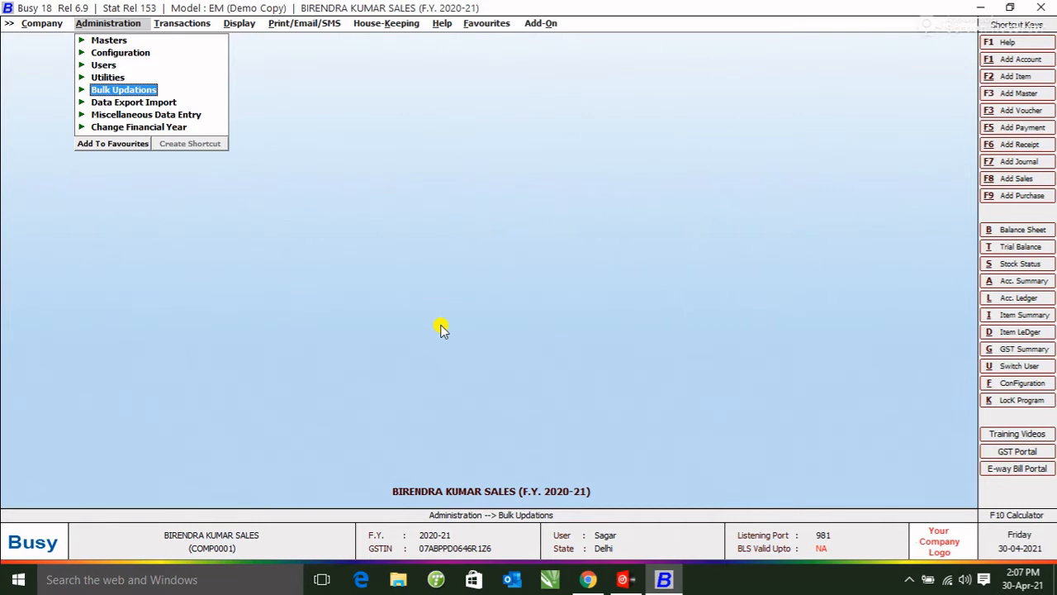
pyautogui.press('Return')
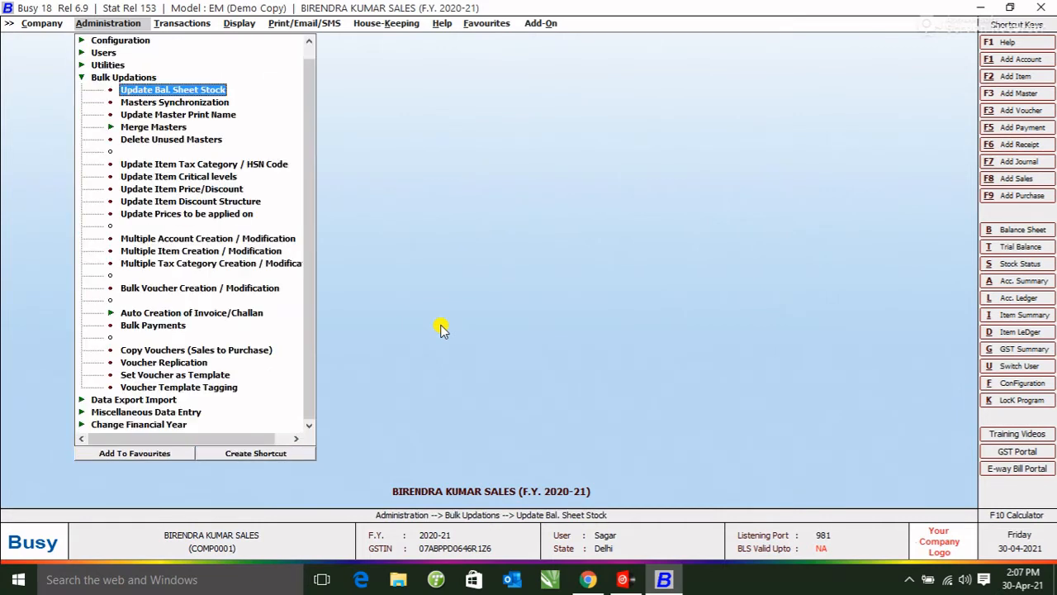
pyautogui.press('Down')
pyautogui.press('Down')
pyautogui.press('Down')
pyautogui.press('Down')
pyautogui.press('Down')
pyautogui.press('Down')
pyautogui.press('Down')
pyautogui.press('Down')
pyautogui.press('Down')
pyautogui.press('Down')
pyautogui.press('Down')
pyautogui.press('Down')
pyautogui.press('Down')
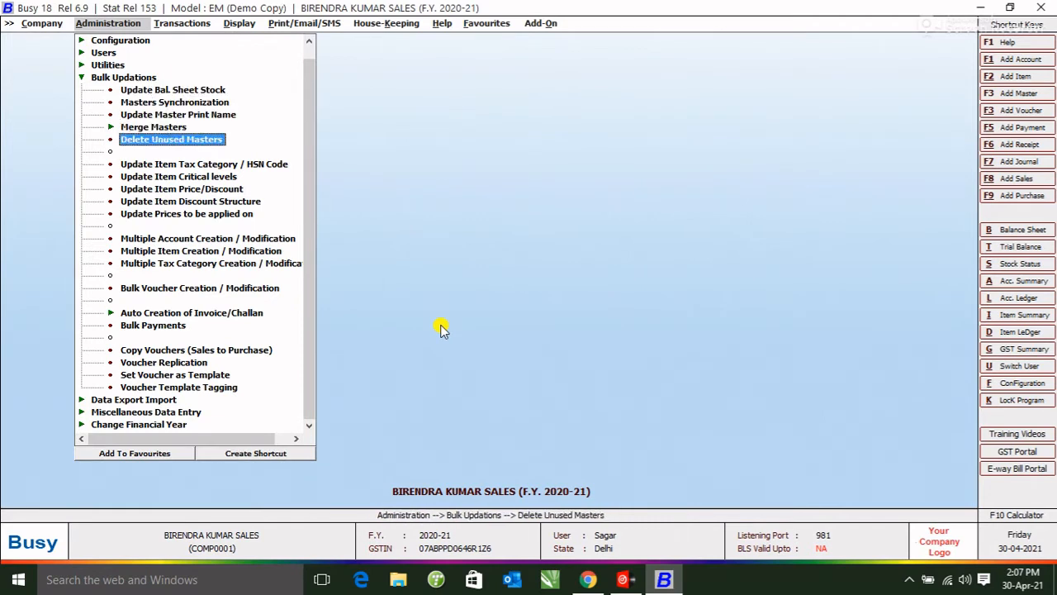
pyautogui.press('Down')
pyautogui.press('Down')
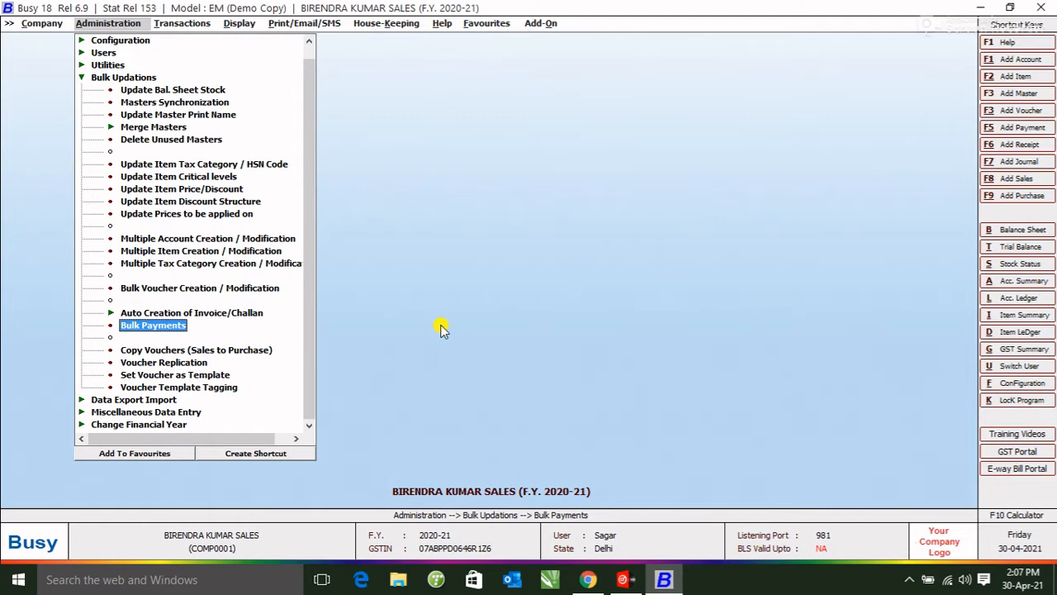
pyautogui.press('Return')
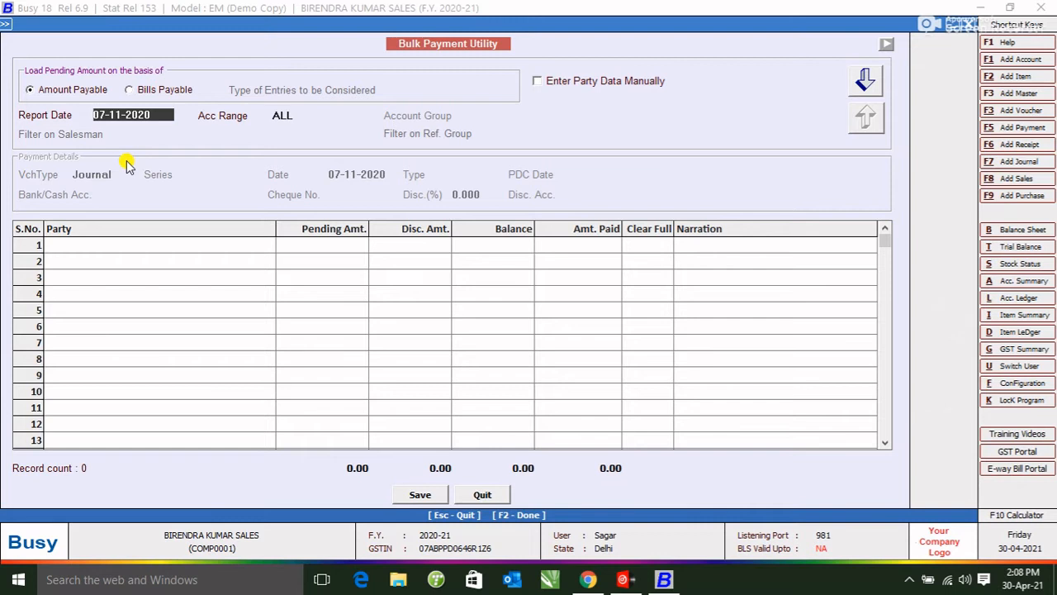
# Load the pending amounts payable for ALL accounts with the report date 04-04-2020
pyautogui.write('4/4/2020')
pyautogui.press('Return')
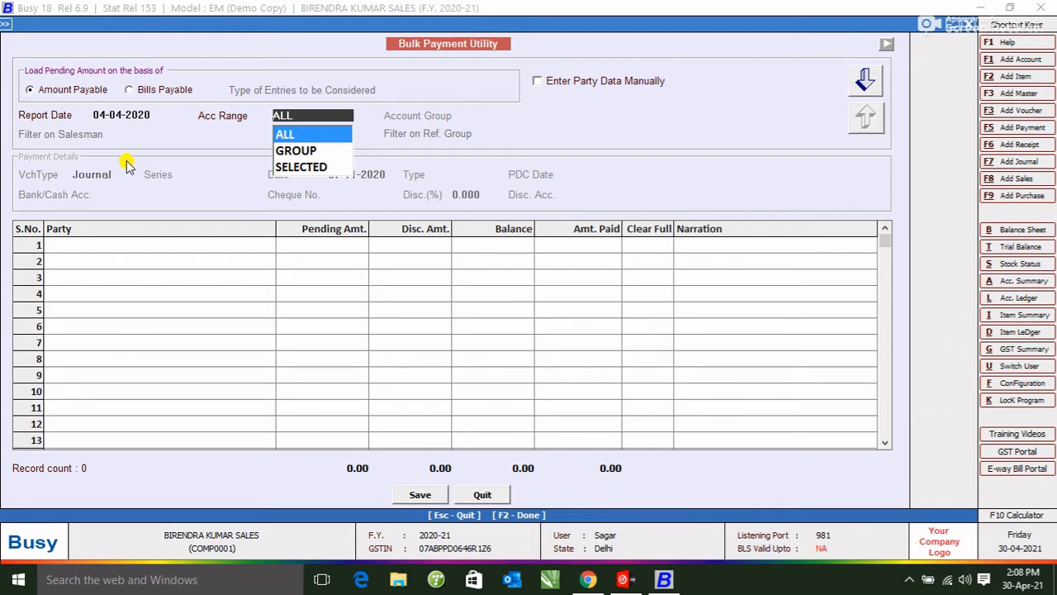
pyautogui.press('Return')
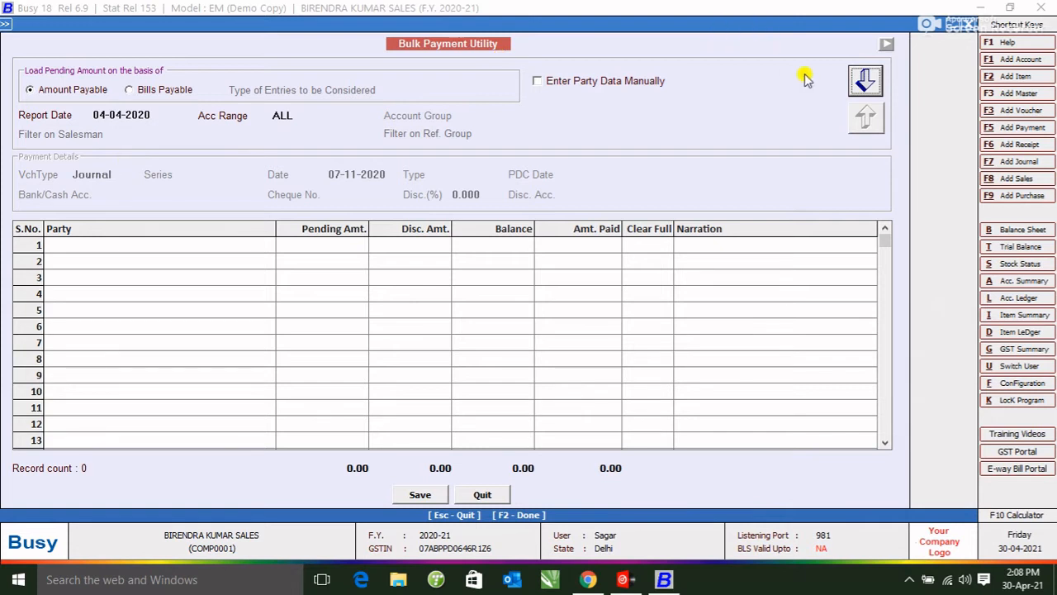
pyautogui.click(858, 74)
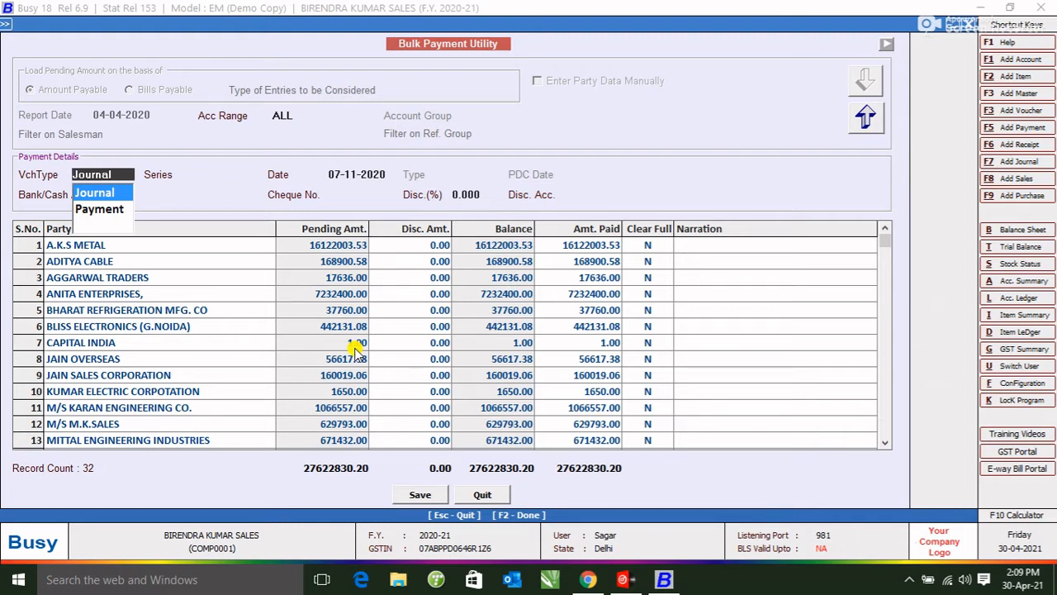
# Set the payment details to voucher type Payment, series Main and date 04-04-2020
pyautogui.press('Down')
pyautogui.press('Return')
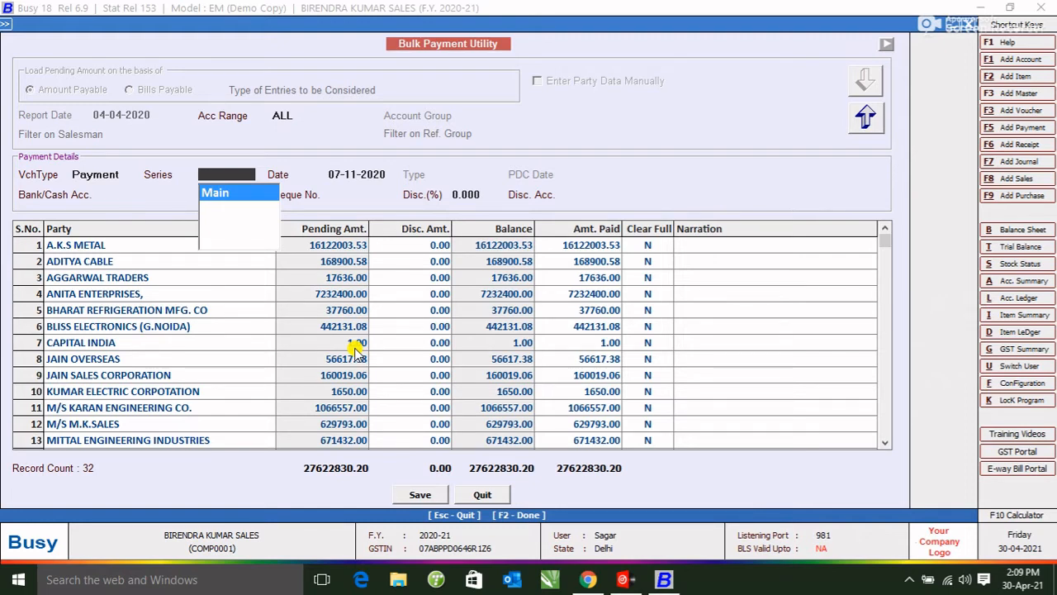
pyautogui.press('Return')
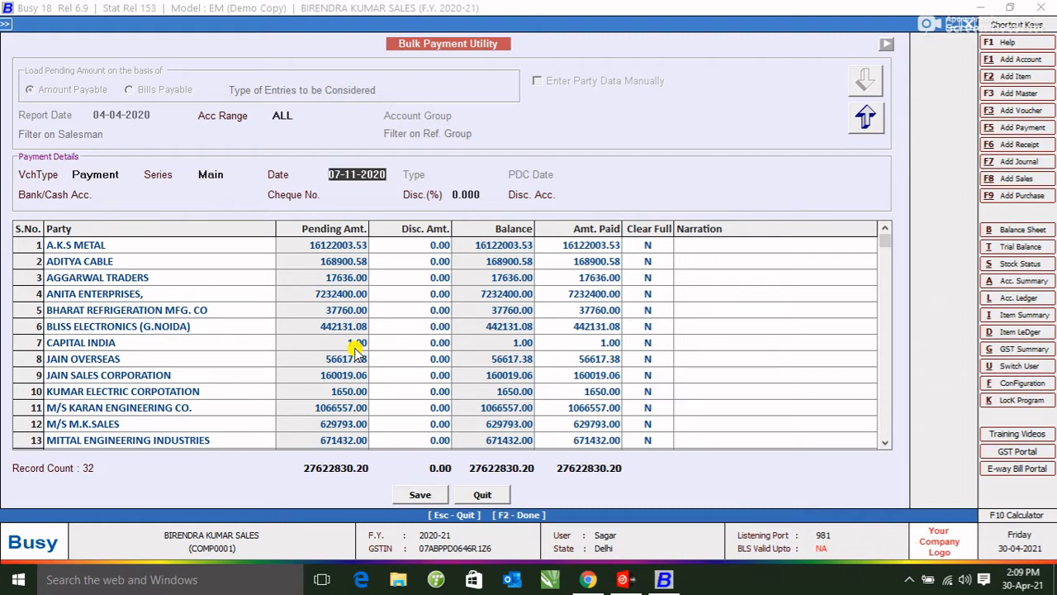
pyautogui.write('4-4-2020')
pyautogui.press('Return')
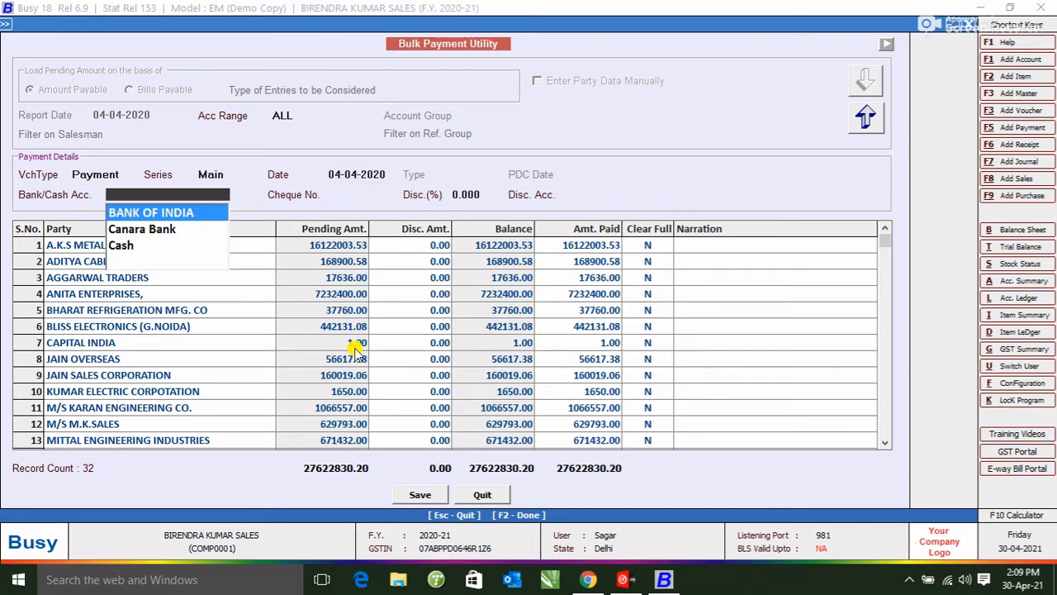
# Choose BANK OF INDIA as the bank/cash account and enter 123695 as the starting cheque number
pyautogui.press('Return')
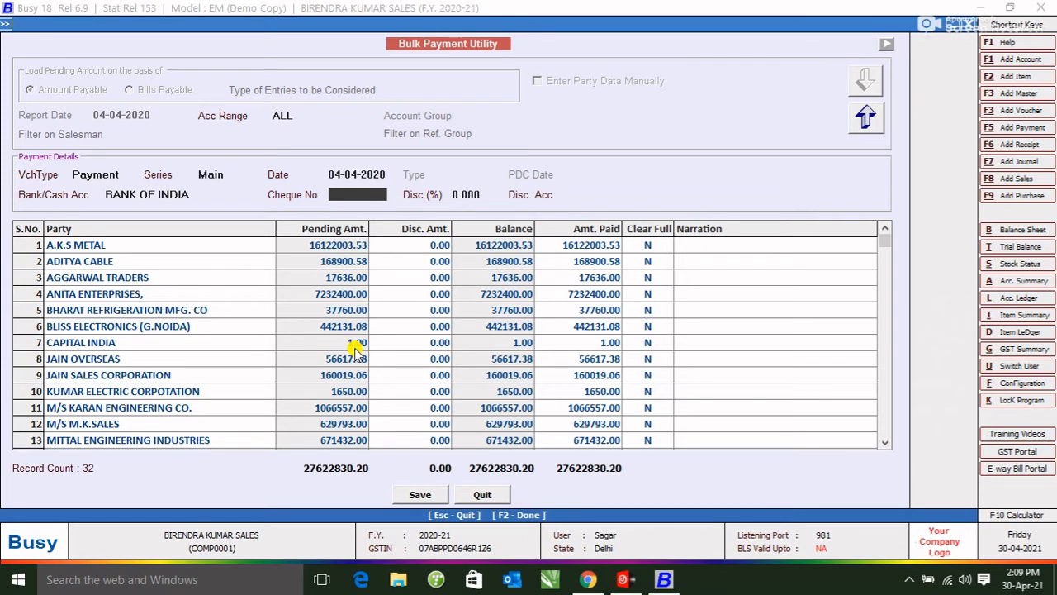
pyautogui.click(165, 194)
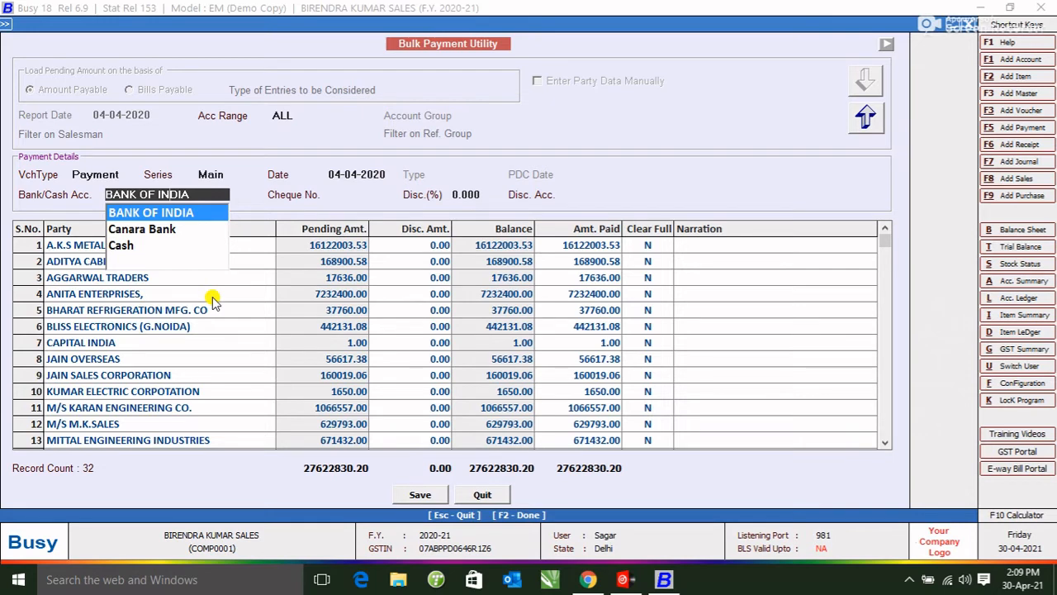
pyautogui.press('Down')
pyautogui.press('Down')
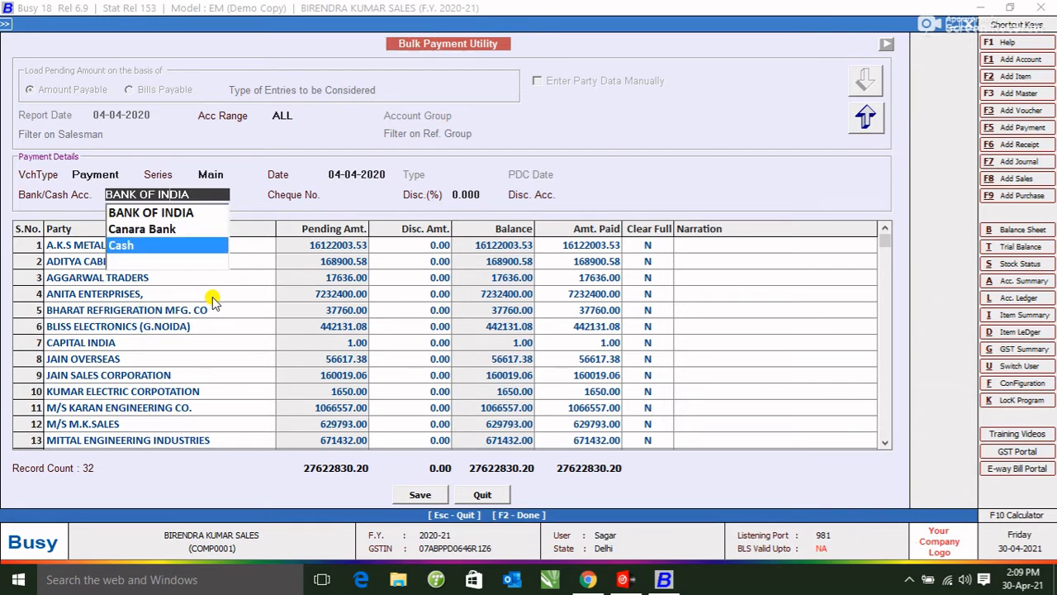
pyautogui.press('Up')
pyautogui.press('Up')
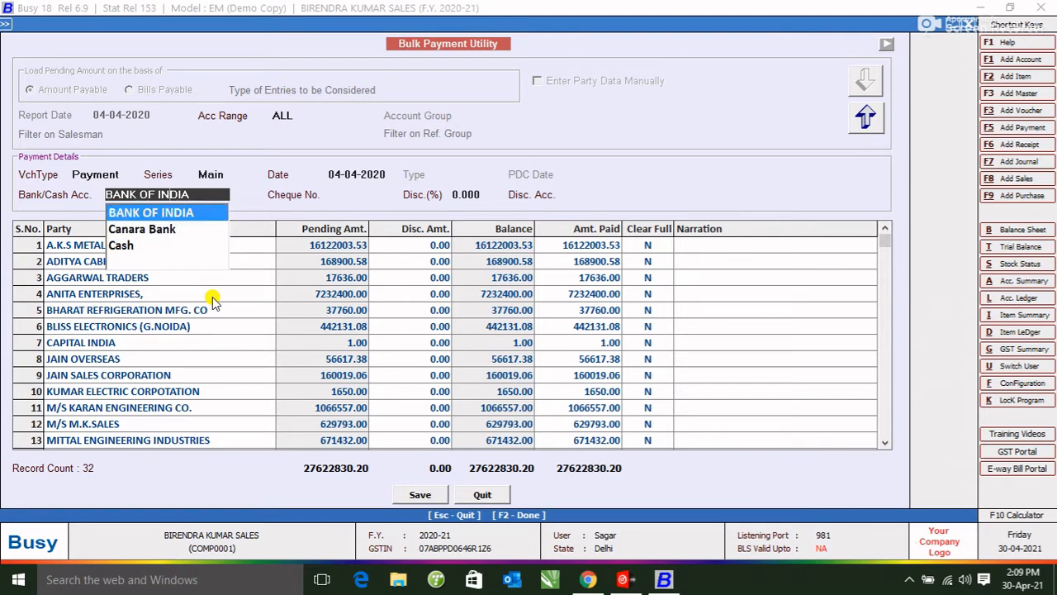
pyautogui.press('Return')
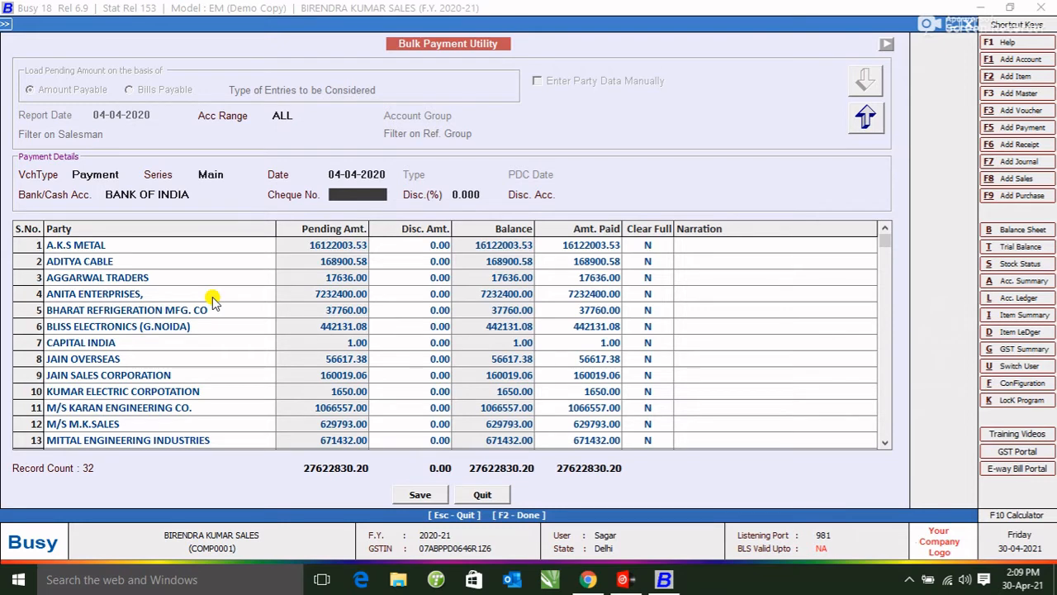
pyautogui.write('123695')
pyautogui.press('Return')
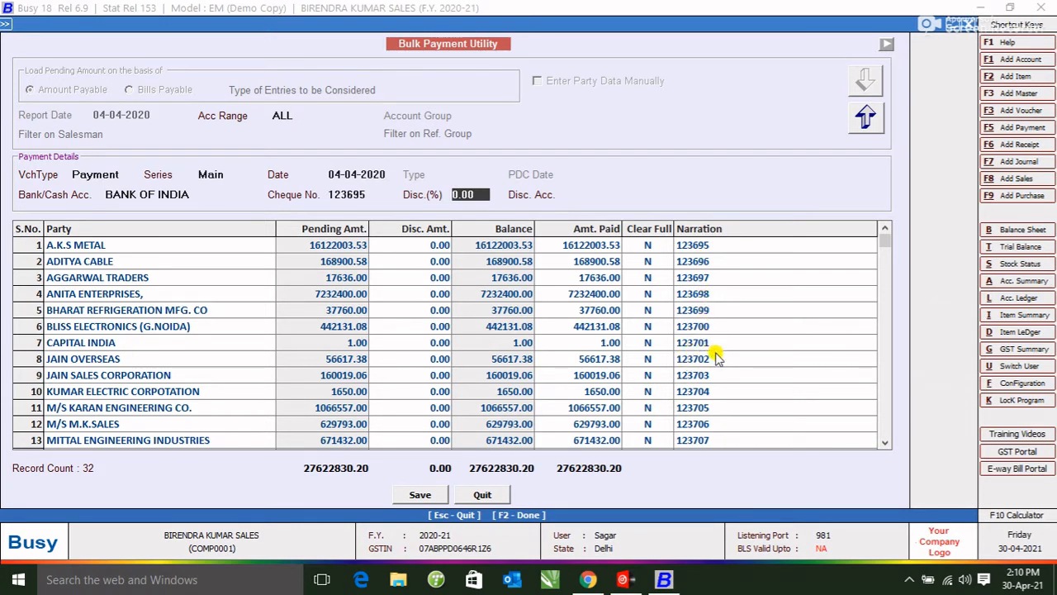
# Keep the discount at 0.00% and choose A.K.S METAL as the discount account
pyautogui.press('Return')
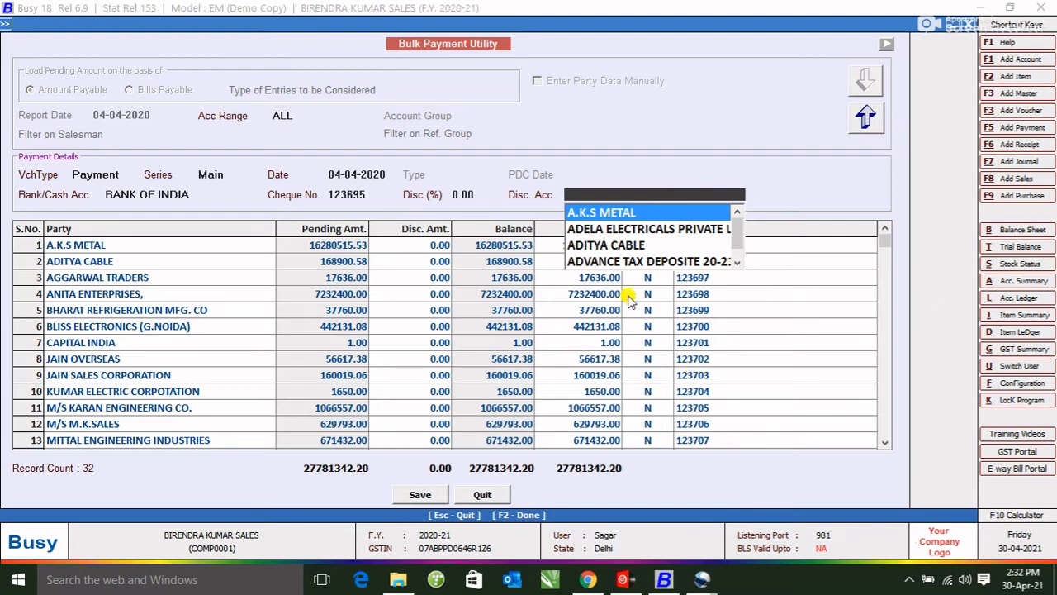
pyautogui.click(755, 440)
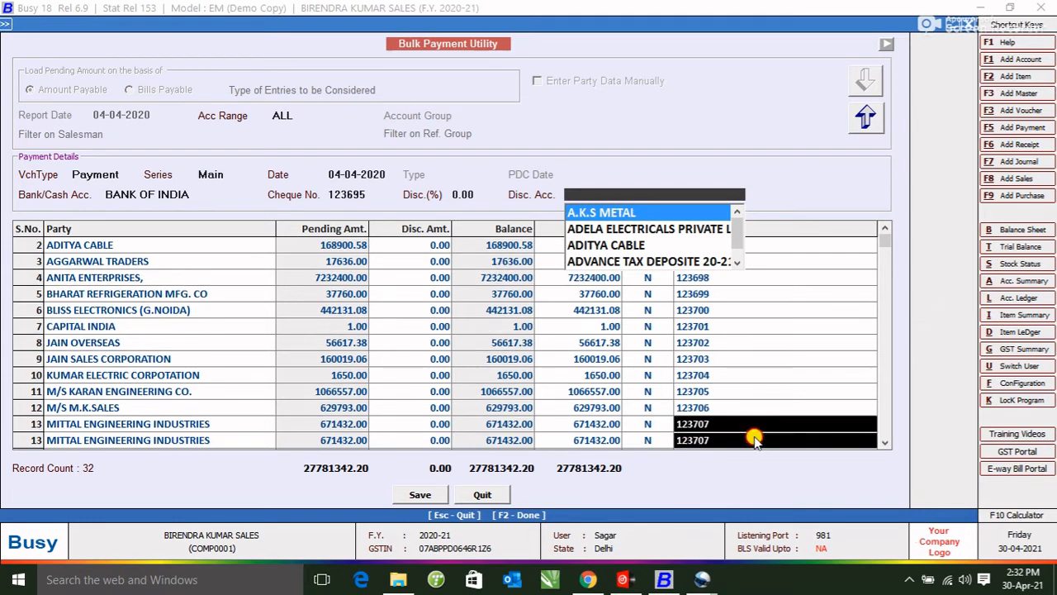
pyautogui.click(592, 194)
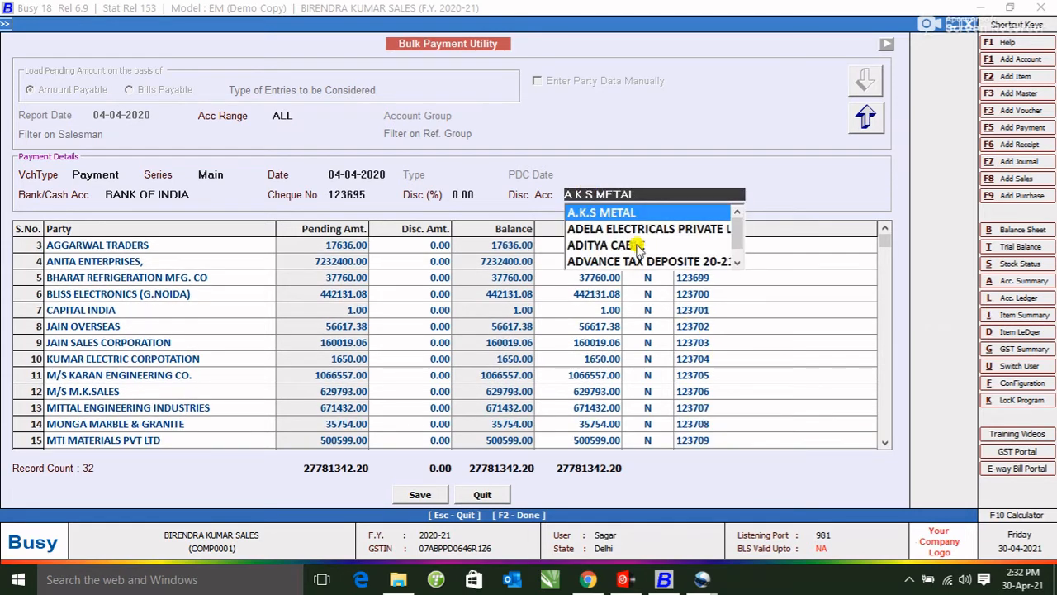
pyautogui.press('Return')
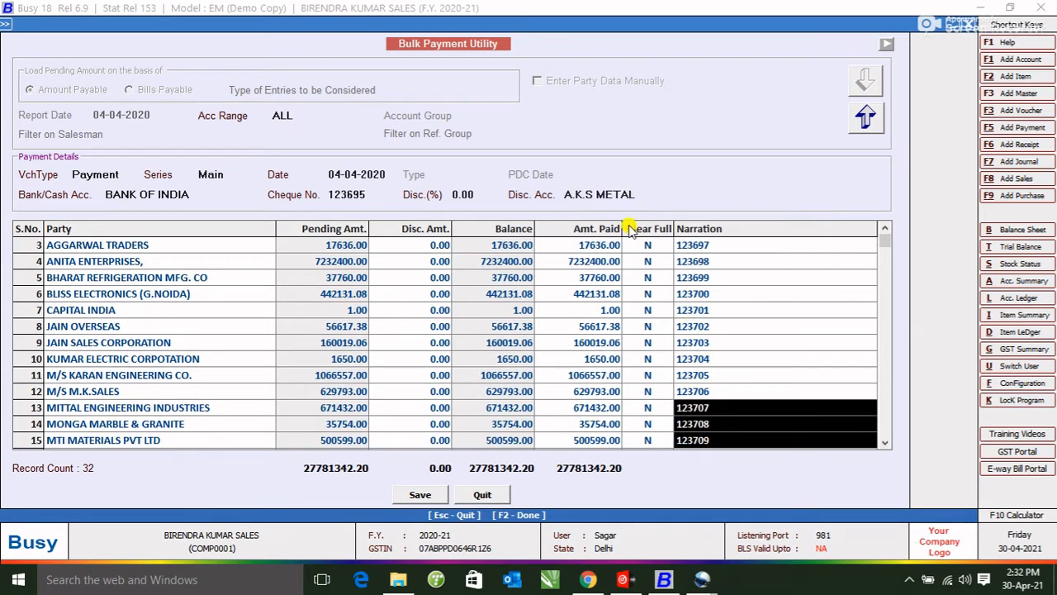
# Set the amount paid for A.K.S METAL in the first row to 50,000.00, keeping Clear Full at N
pyautogui.click(609, 194)
pyautogui.click(165, 245)
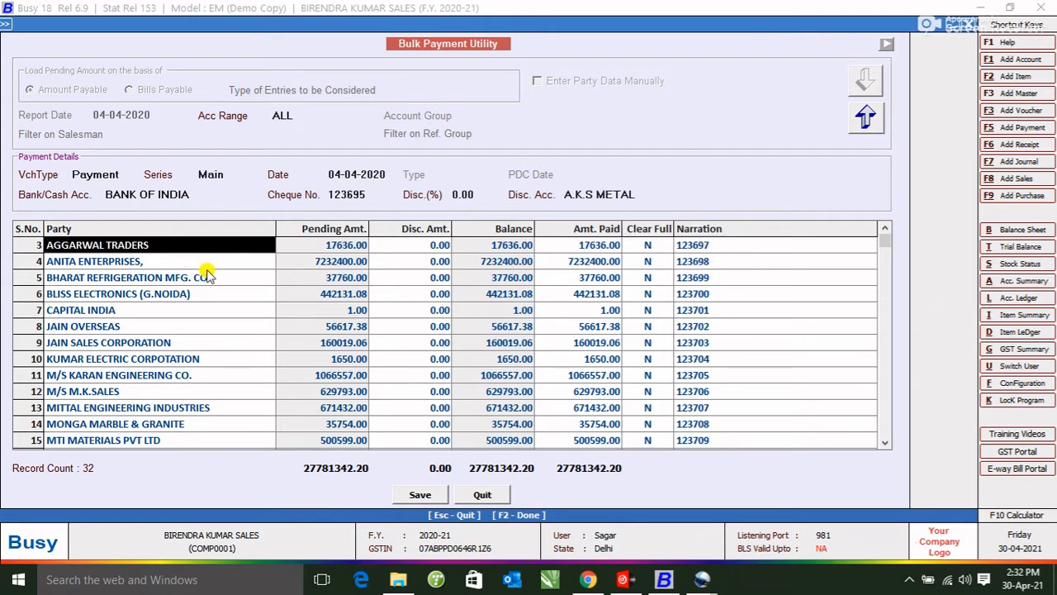
pyautogui.press('Up')
pyautogui.press('Up')
pyautogui.press('Up')
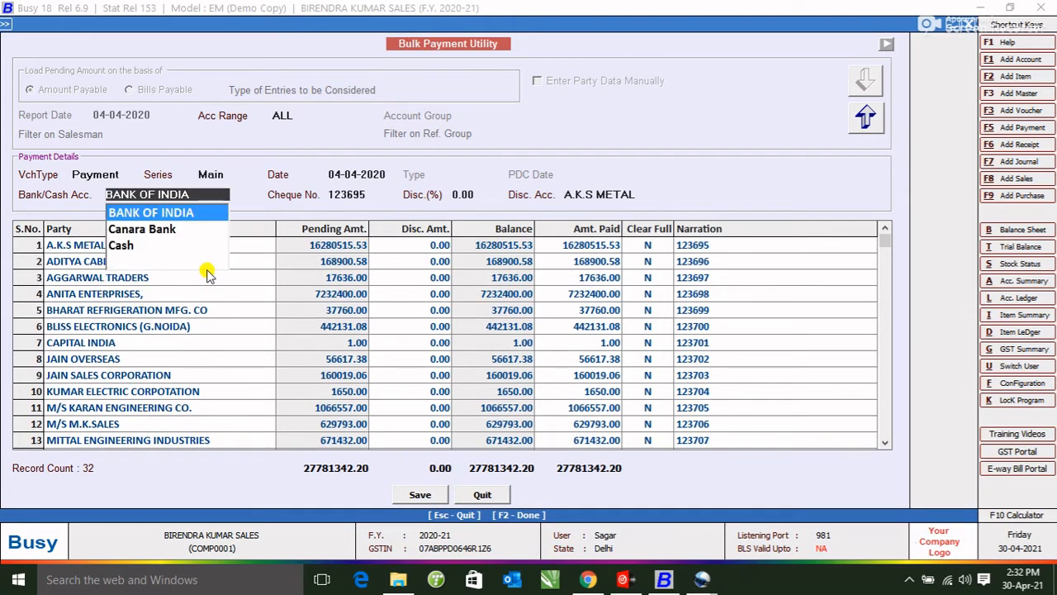
pyautogui.press('Return')
pyautogui.press('Return')
pyautogui.press('Return')
pyautogui.press('Return')
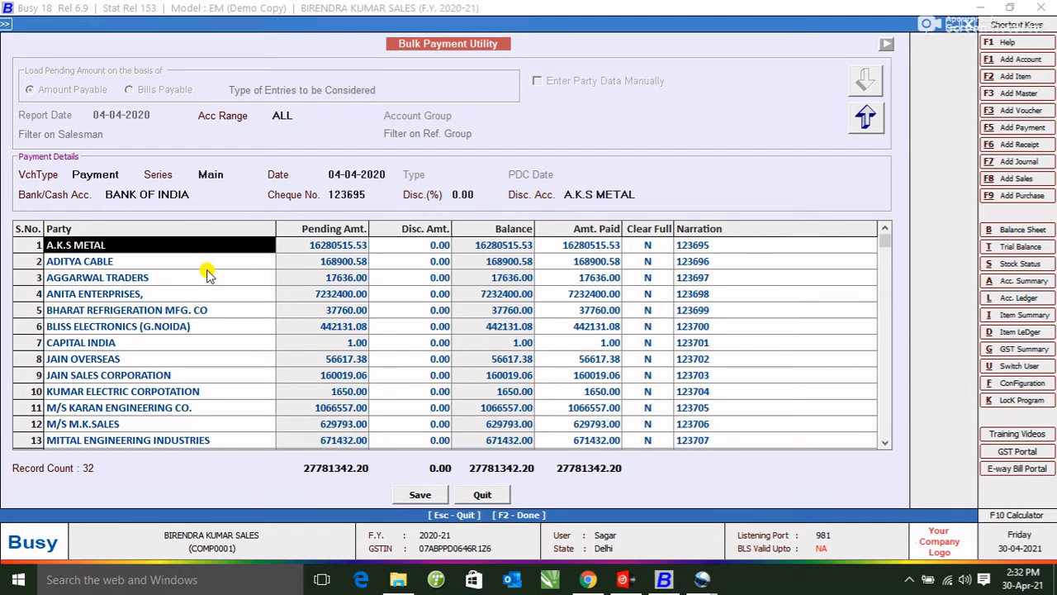
pyautogui.press('Return')
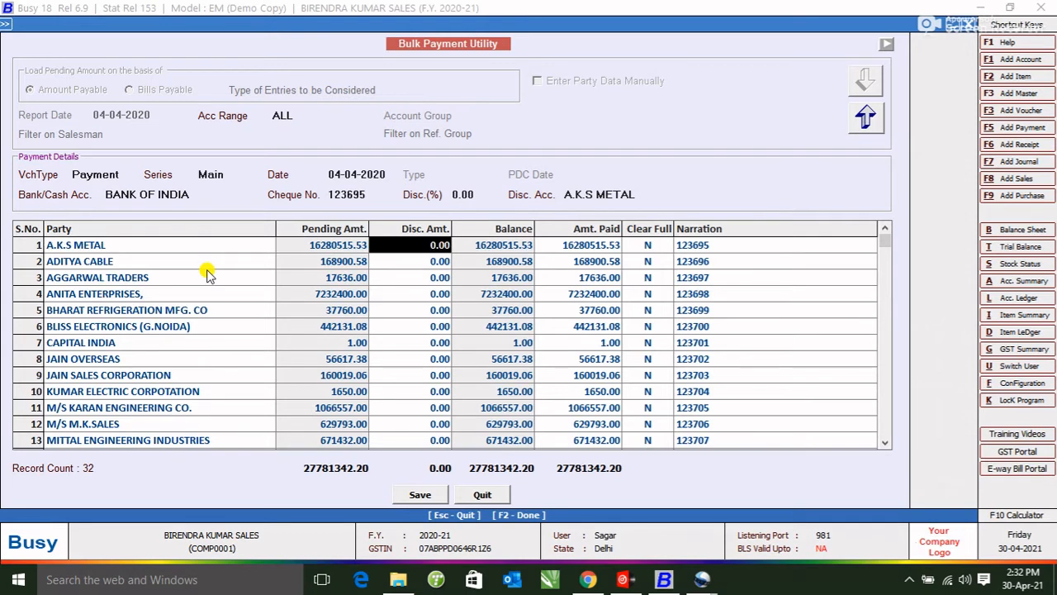
pyautogui.press('Return')
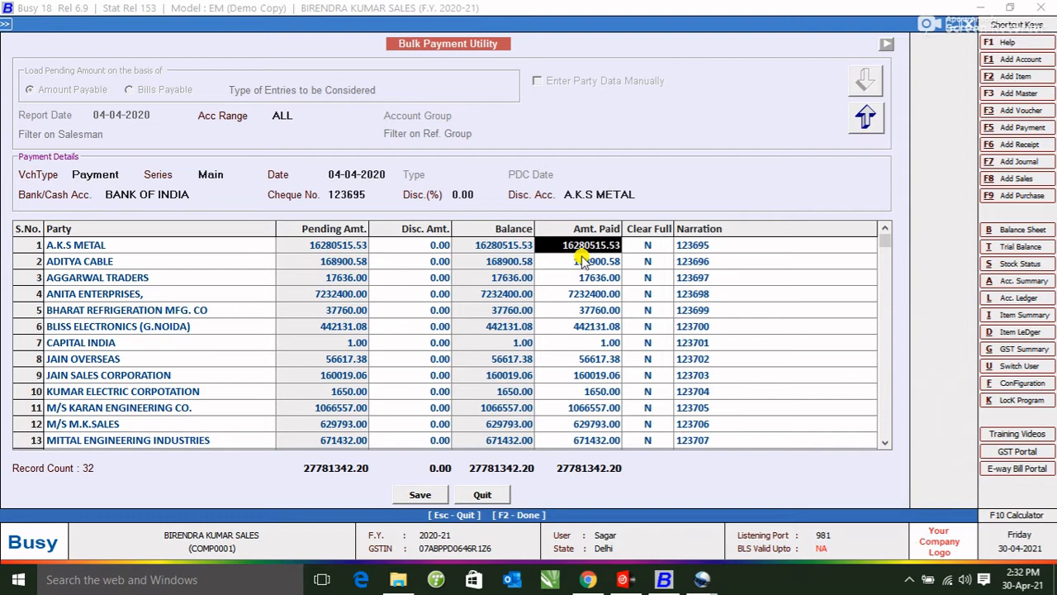
pyautogui.write('50000')
pyautogui.press('Return')
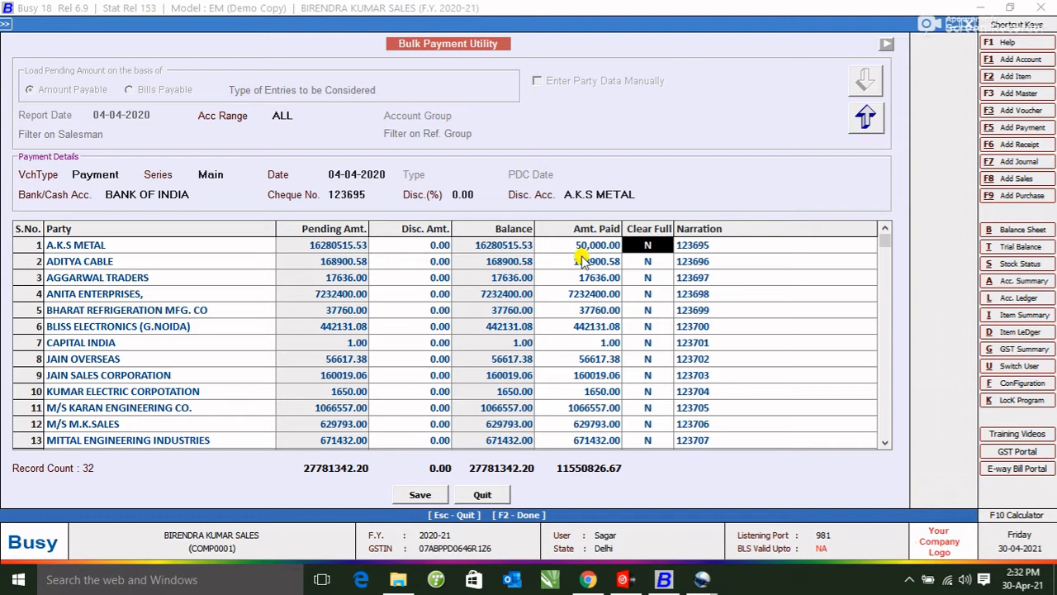
pyautogui.press('Return')
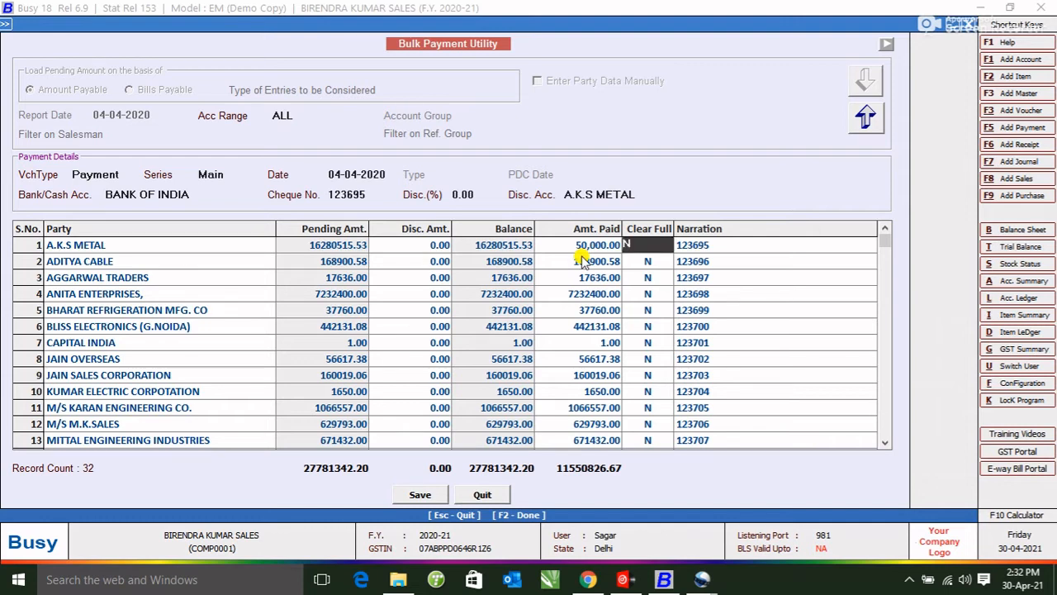
pyautogui.press('Return')
pyautogui.press('Return')
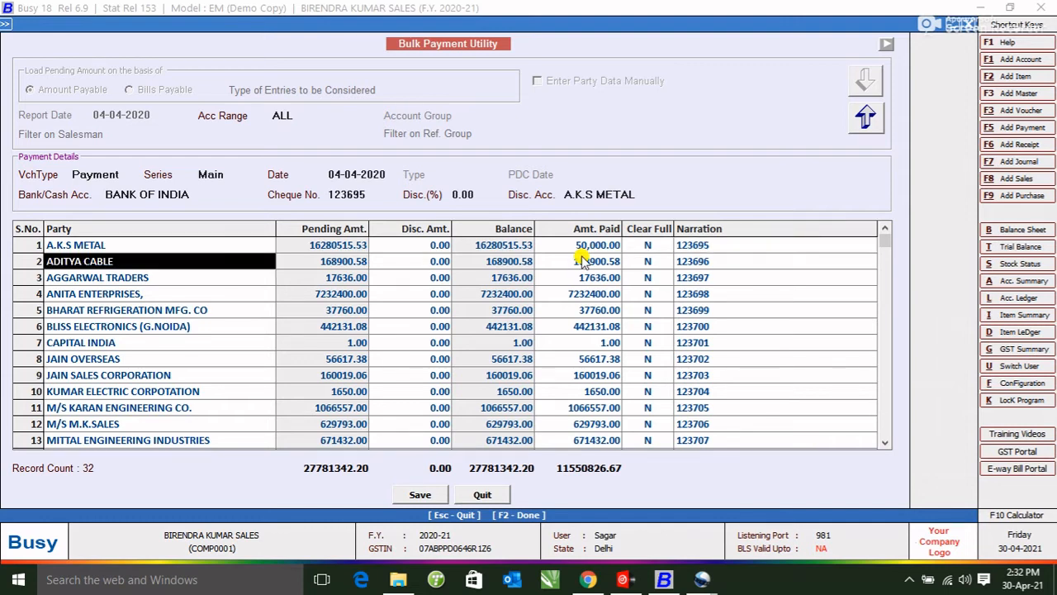
# Set Clear Full to Y for ADITYA CABLE, keeping its full amount paid and narration
pyautogui.press('Return')
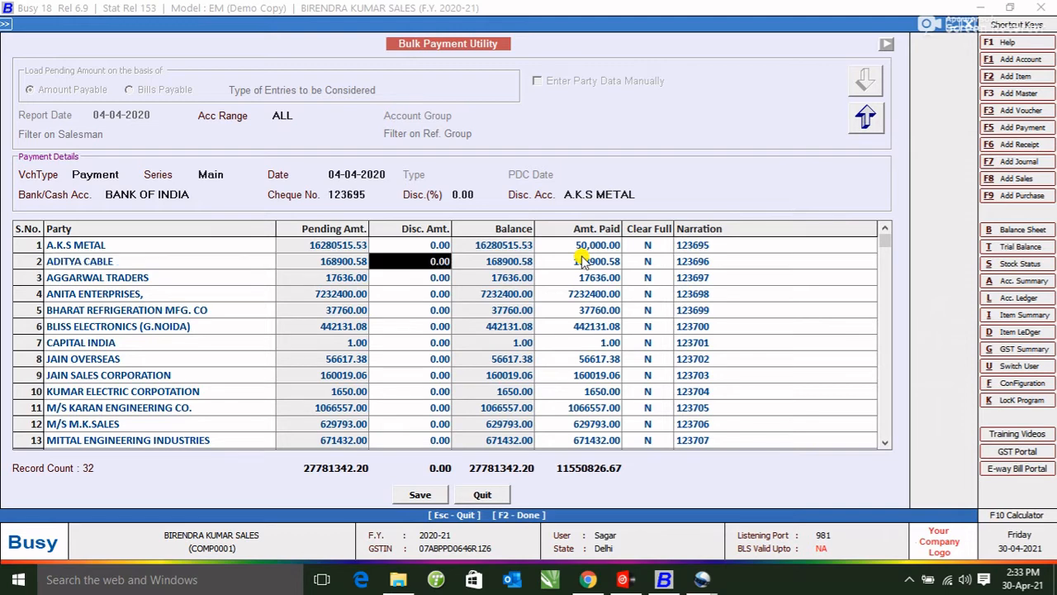
pyautogui.press('Return')
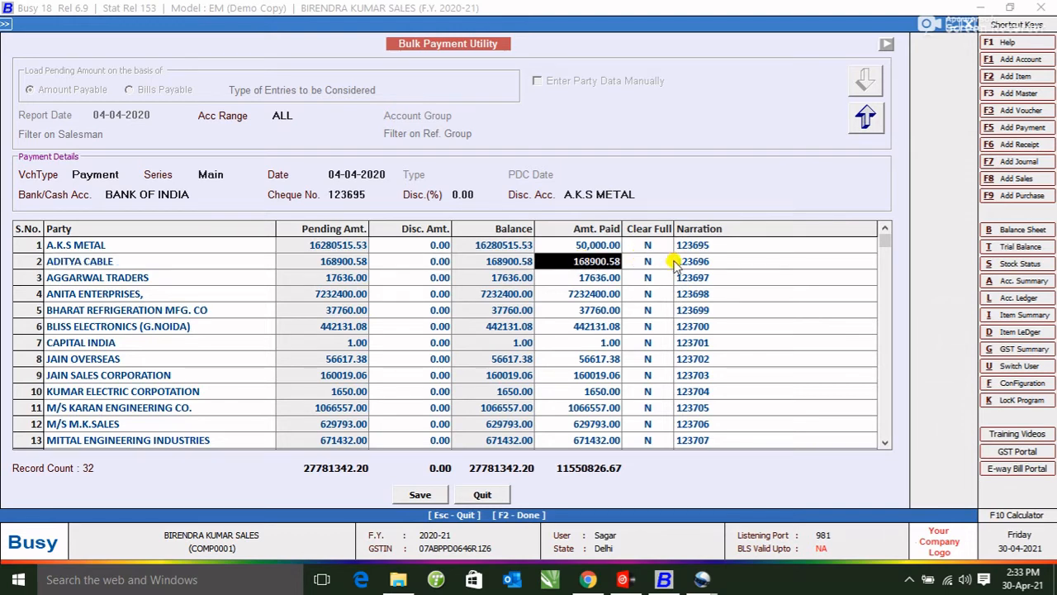
pyautogui.press('Return')
pyautogui.write('y')
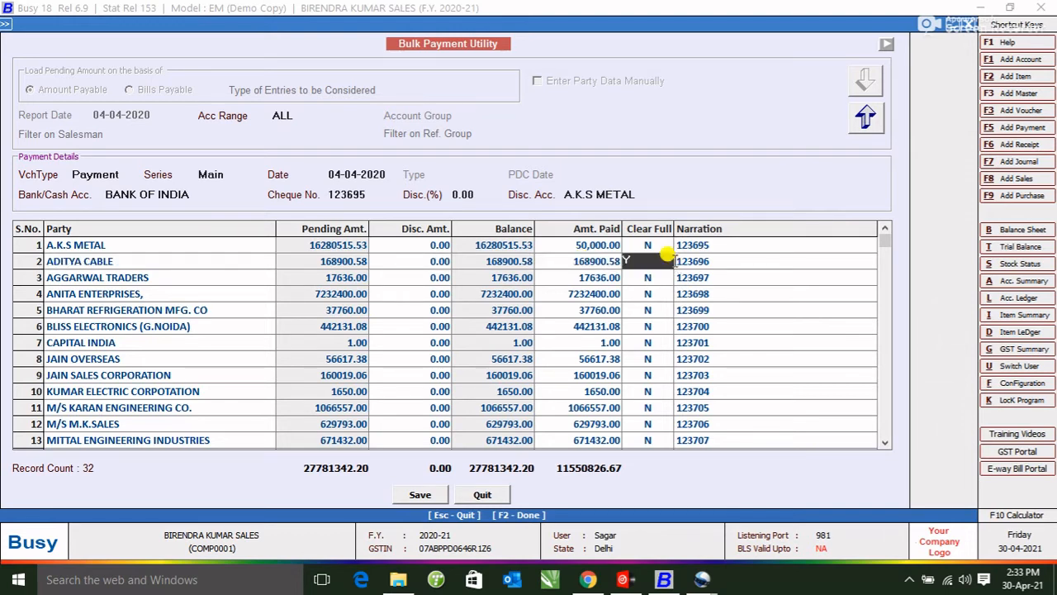
pyautogui.press('Return')
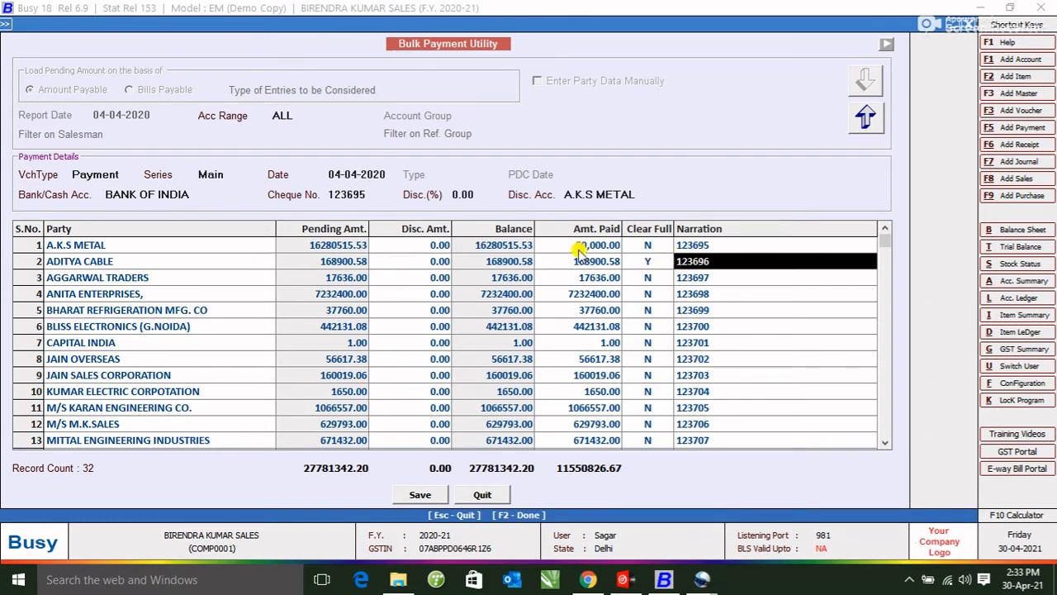
pyautogui.press('Return')
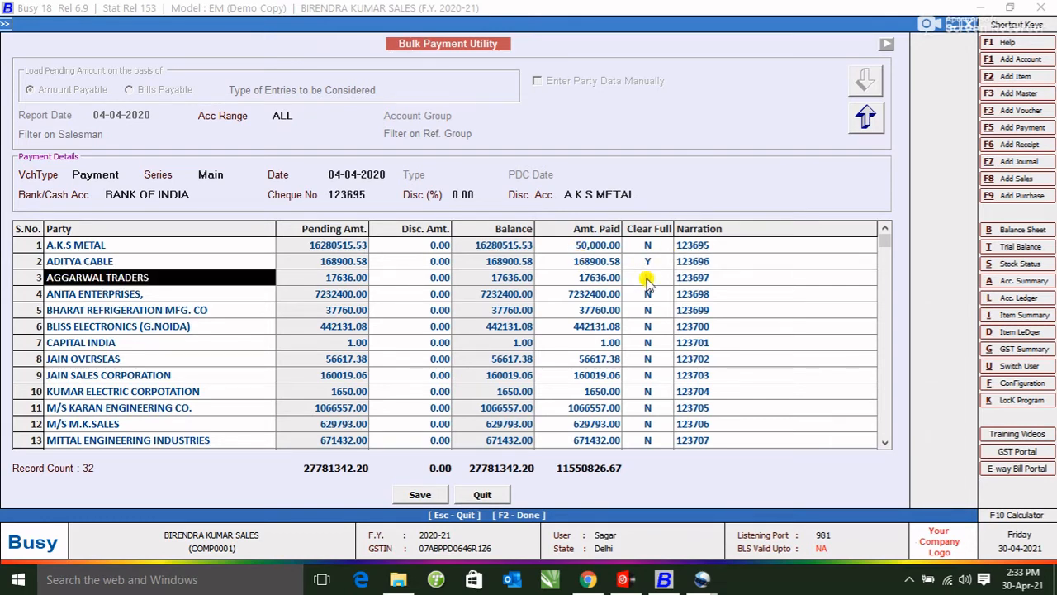
# Accept the discount, amount paid and narration for AGGARWAL TRADERS to complete its payment row
pyautogui.press('Return')
pyautogui.press('Return')
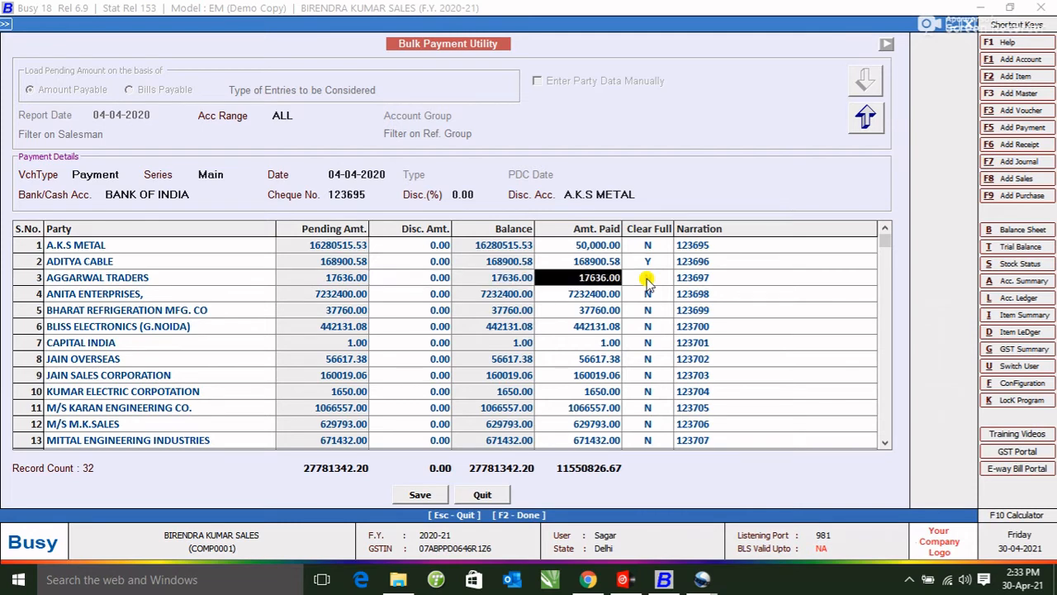
pyautogui.press('Return')
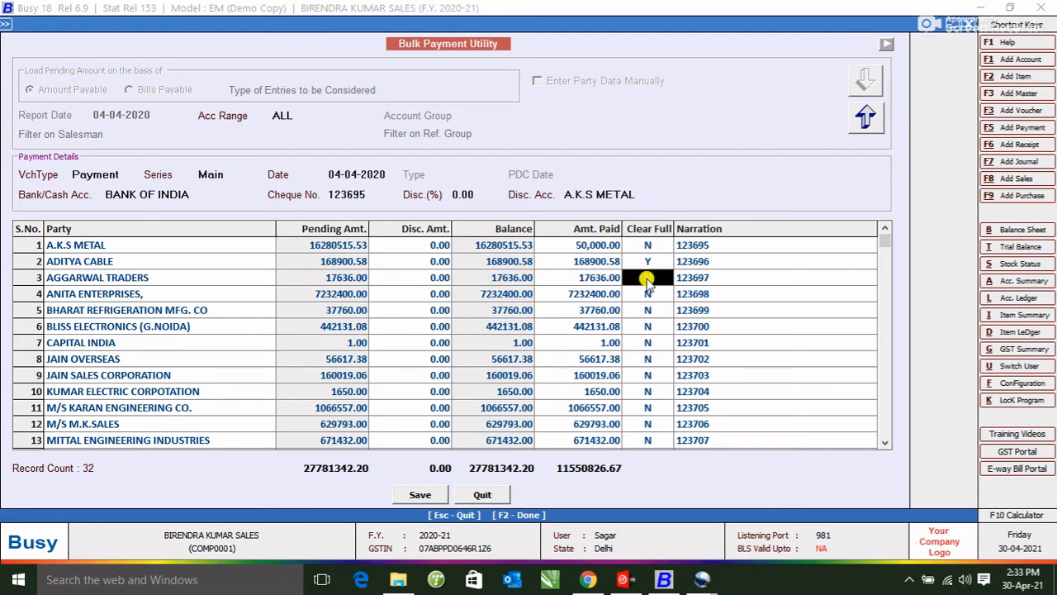
pyautogui.press('Return')
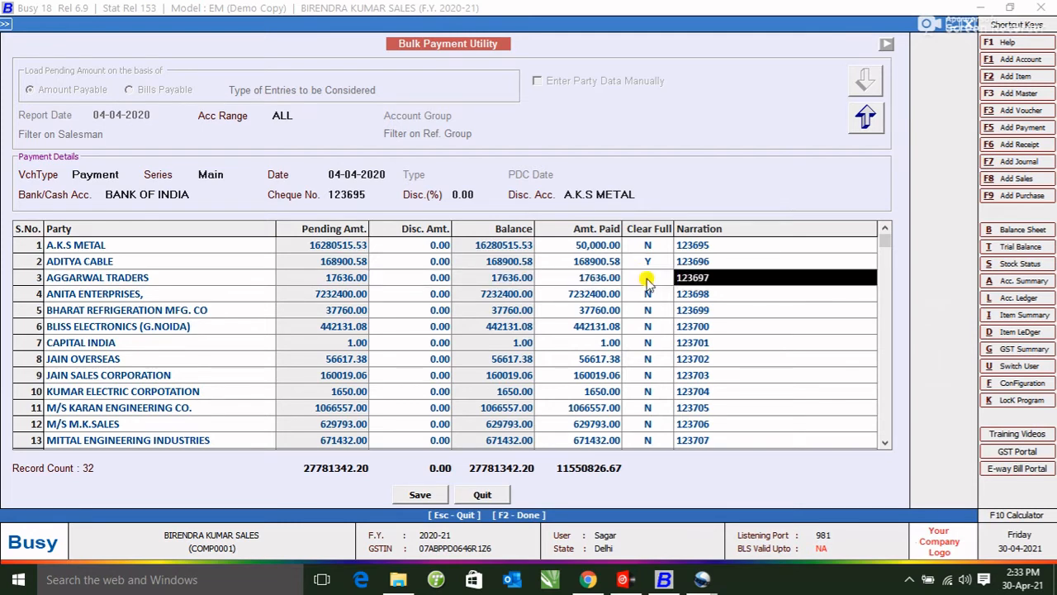
pyautogui.press('Return')
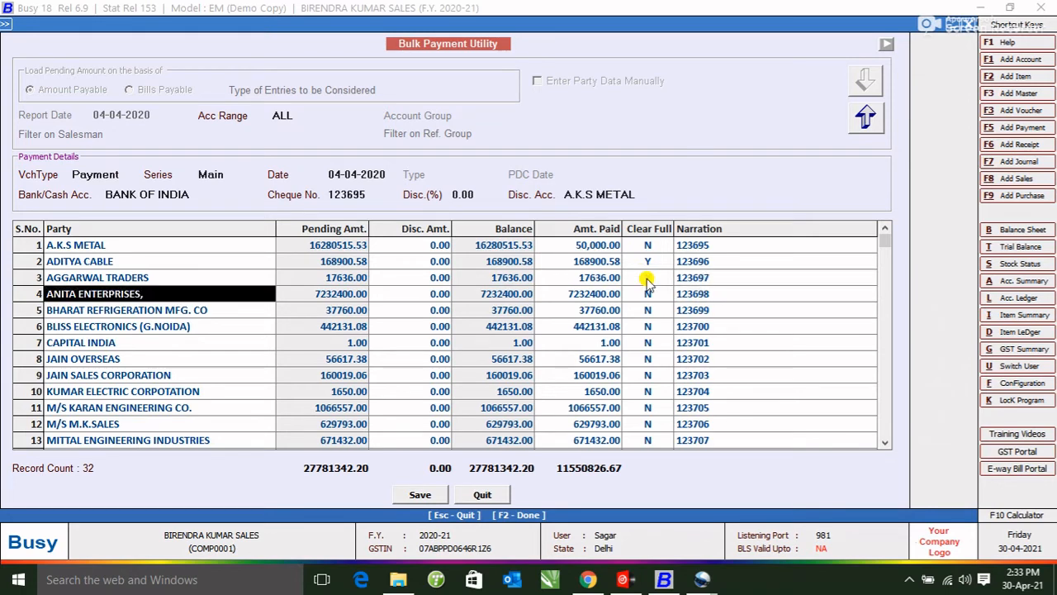
# Set Clear Full to Y for ANITA ENTERPRISES, keeping its discount, full amount paid and narration
pyautogui.press('Return')
pyautogui.press('Return')
pyautogui.press('Return')
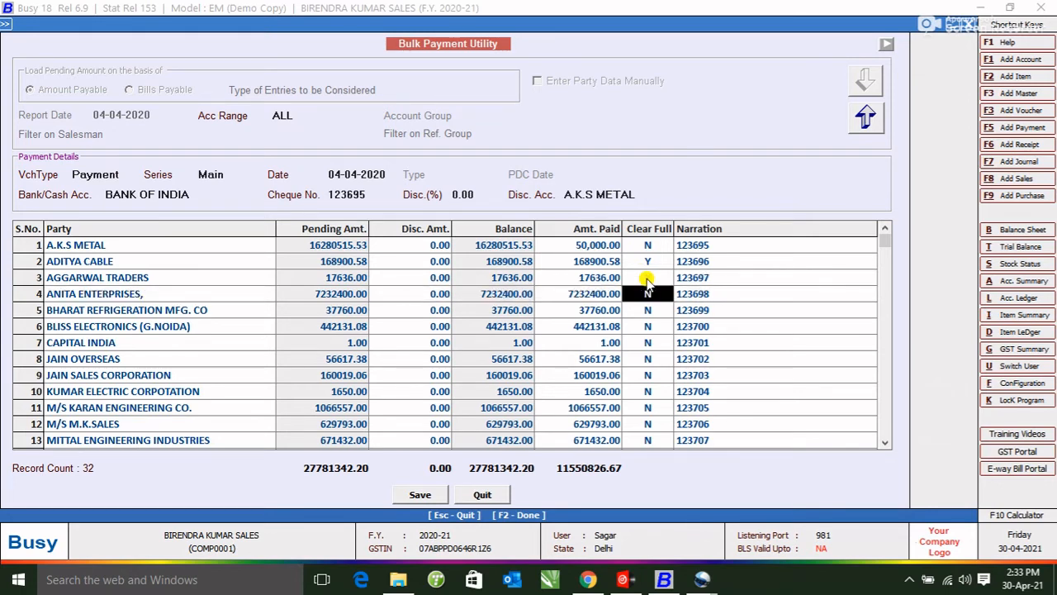
pyautogui.write('Y')
pyautogui.press('Return')
pyautogui.press('Return')
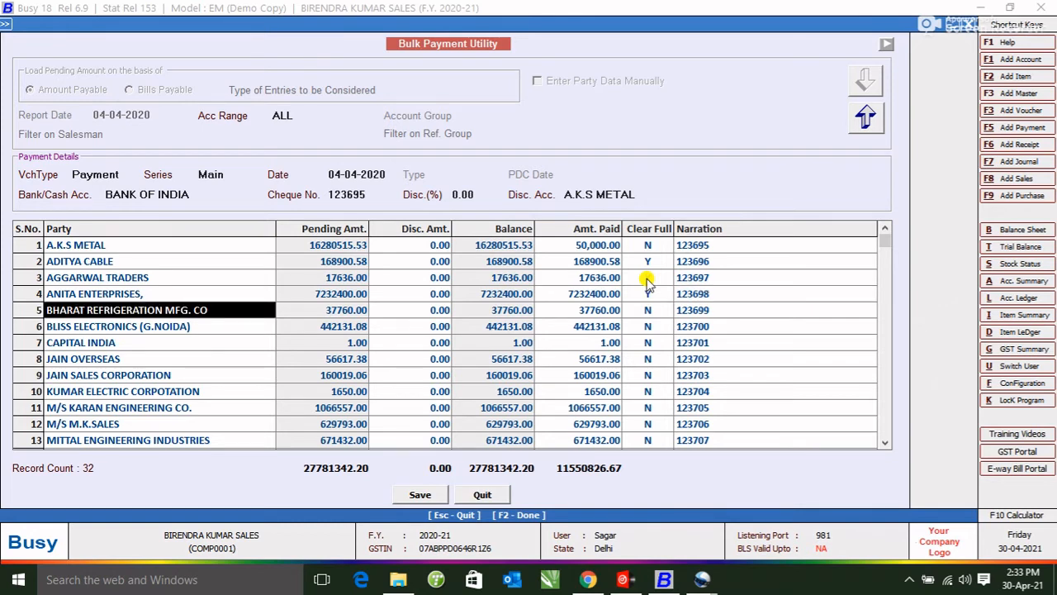
# Set Clear Full to Y for BHARAT REFRIGERATION MFG. CO, keeping its discount, full amount paid and narration
pyautogui.press('Return')
pyautogui.press('Return')
pyautogui.press('Return')
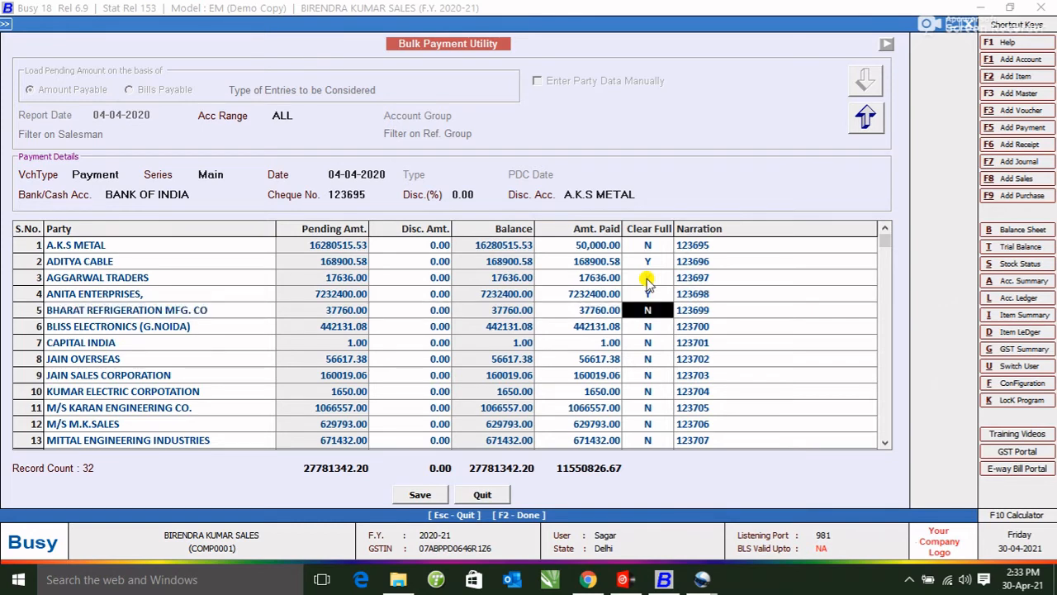
pyautogui.write('y')
pyautogui.press('Return')
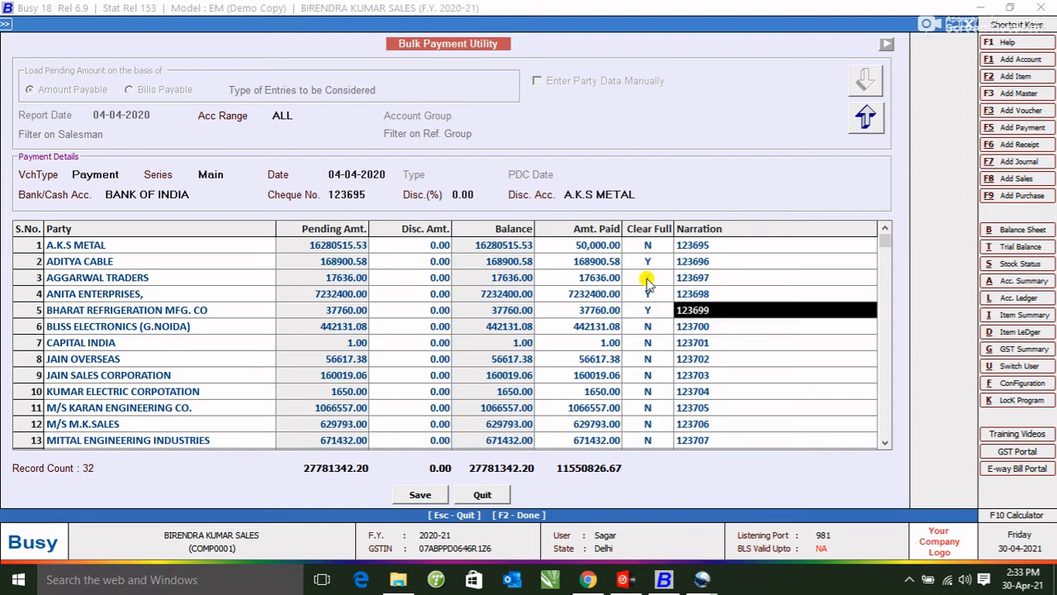
pyautogui.press('Return')
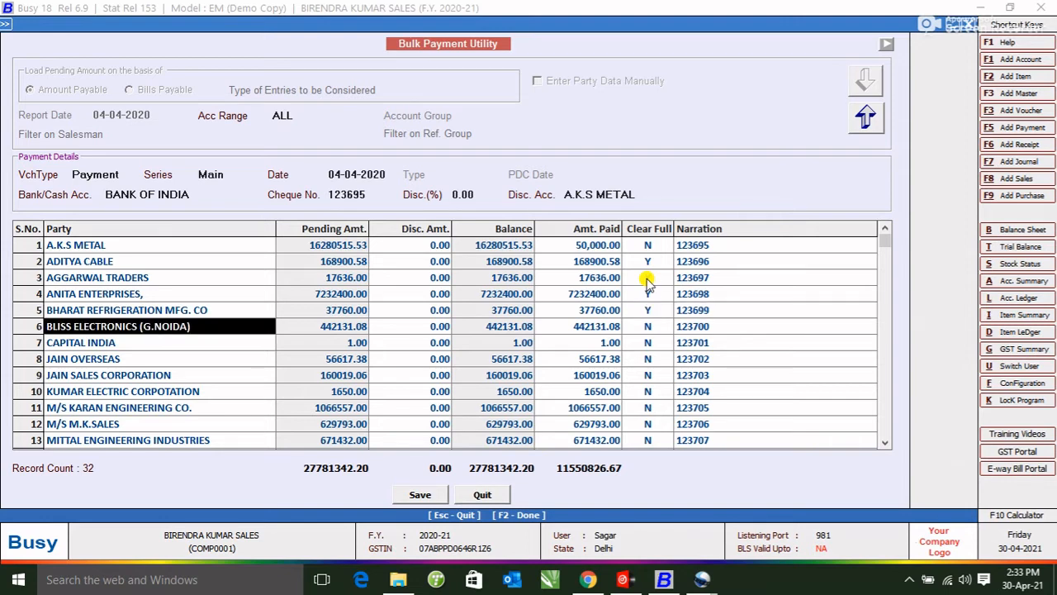
# Set Clear Full to Y for BLISS ELECTRONICS (G.NOIDA), keeping its discount, full amount paid and narration
pyautogui.press('Return')
pyautogui.press('Return')
pyautogui.press('Return')
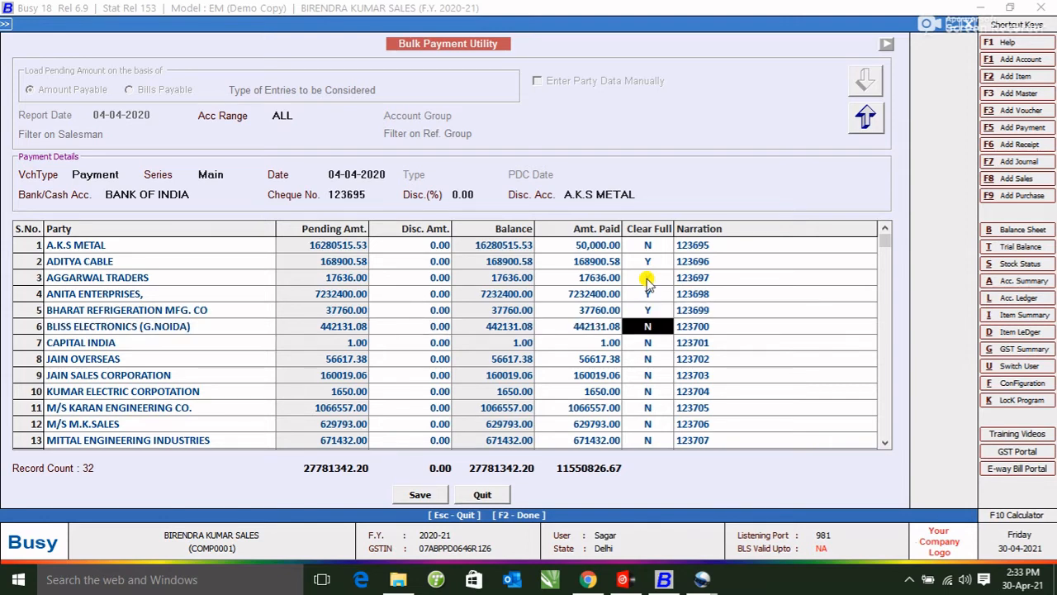
pyautogui.write('y')
pyautogui.press('Return')
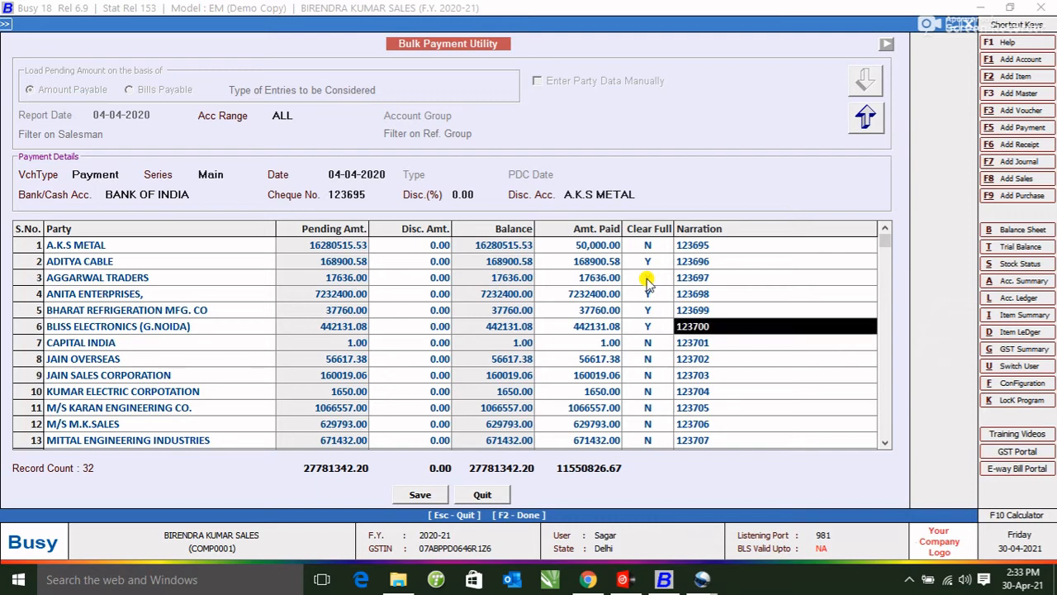
pyautogui.press('Return')
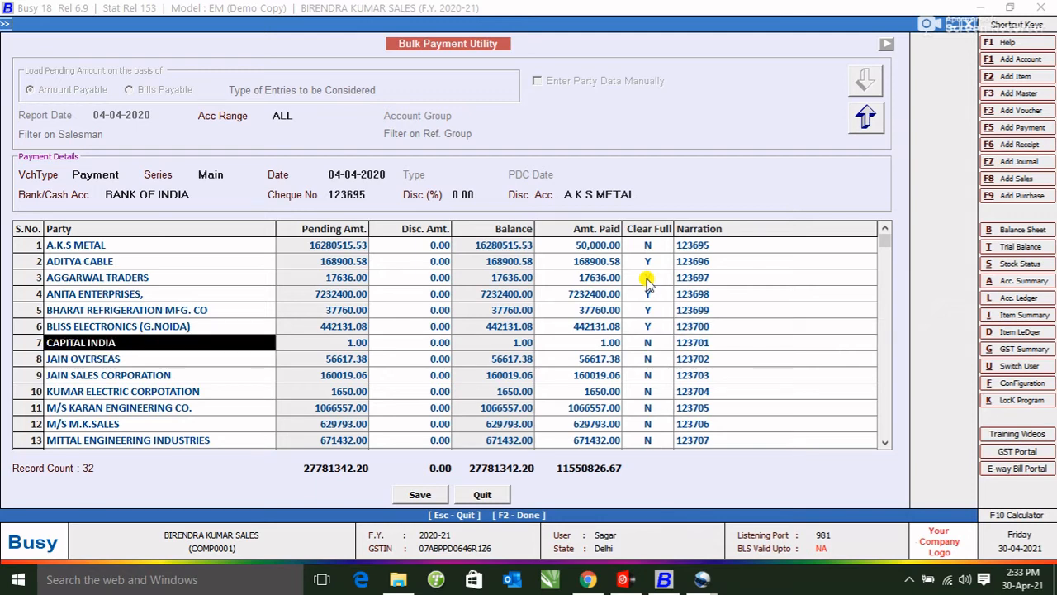
# Set Clear Full to Y for CAPITAL INDIA, keeping its discount, full amount paid and narration
pyautogui.press('Return')
pyautogui.press('Return')
pyautogui.press('Return')
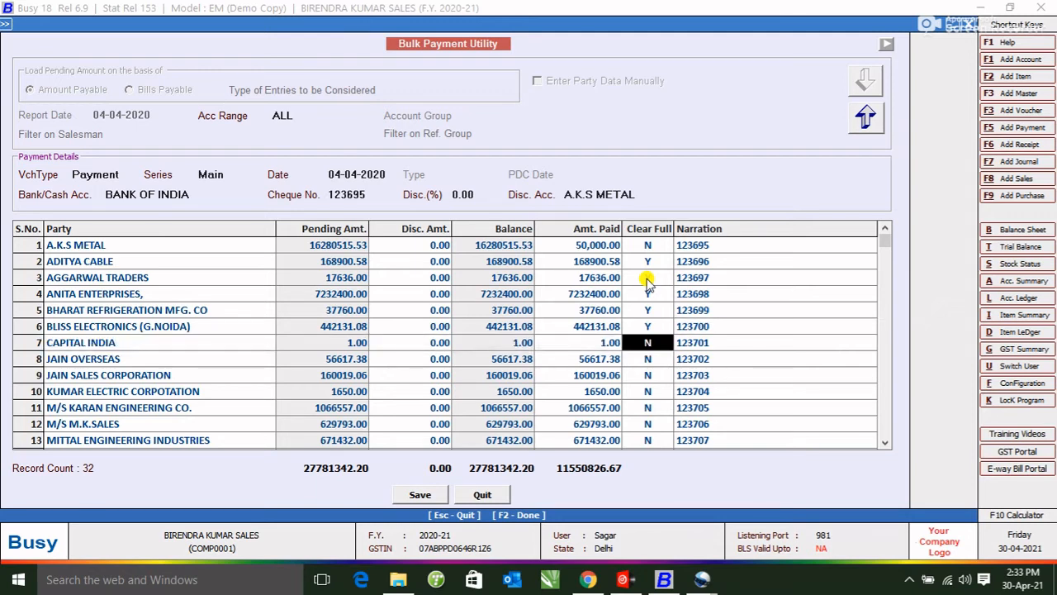
pyautogui.press('y')
pyautogui.press('Return')
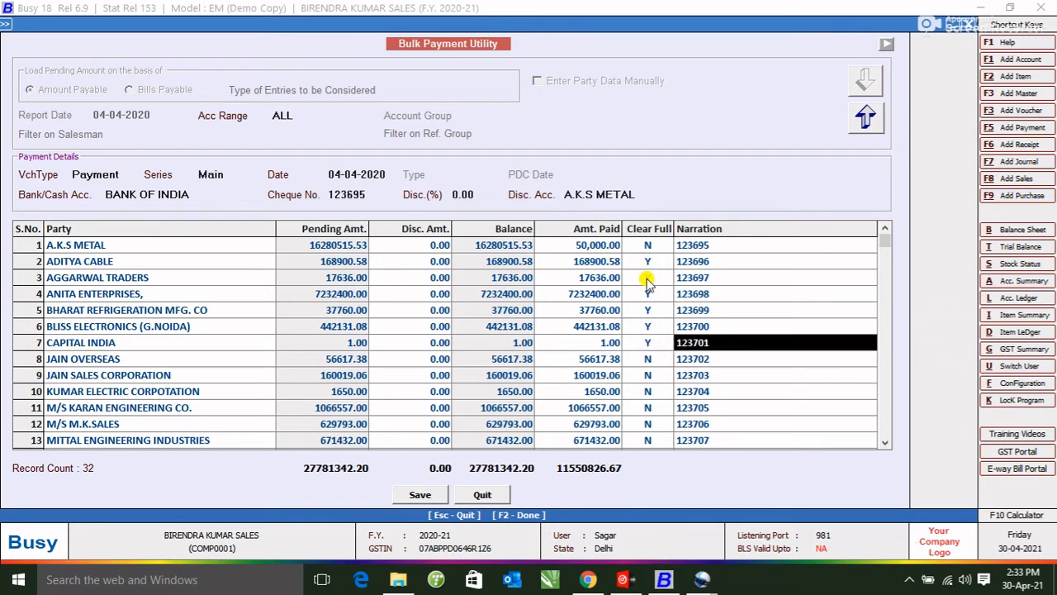
pyautogui.press('Return')
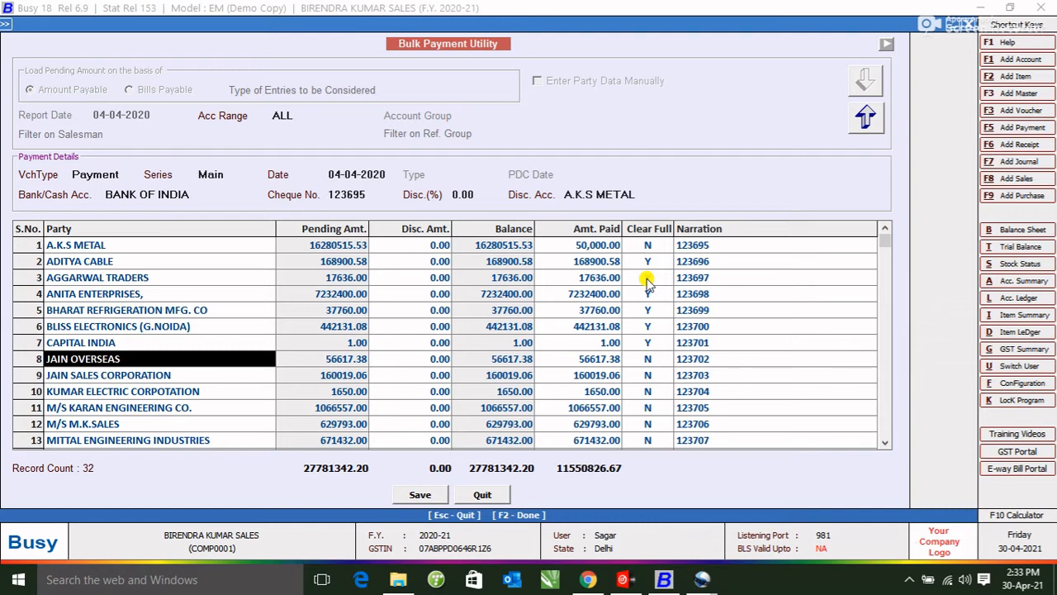
# Delete the rows for JAIN SALES CORPORATION, KUMAR ELECTRIC CORPOTATION and M/S KARAN ENGINEERING CO. from the payment list
pyautogui.press('Return')
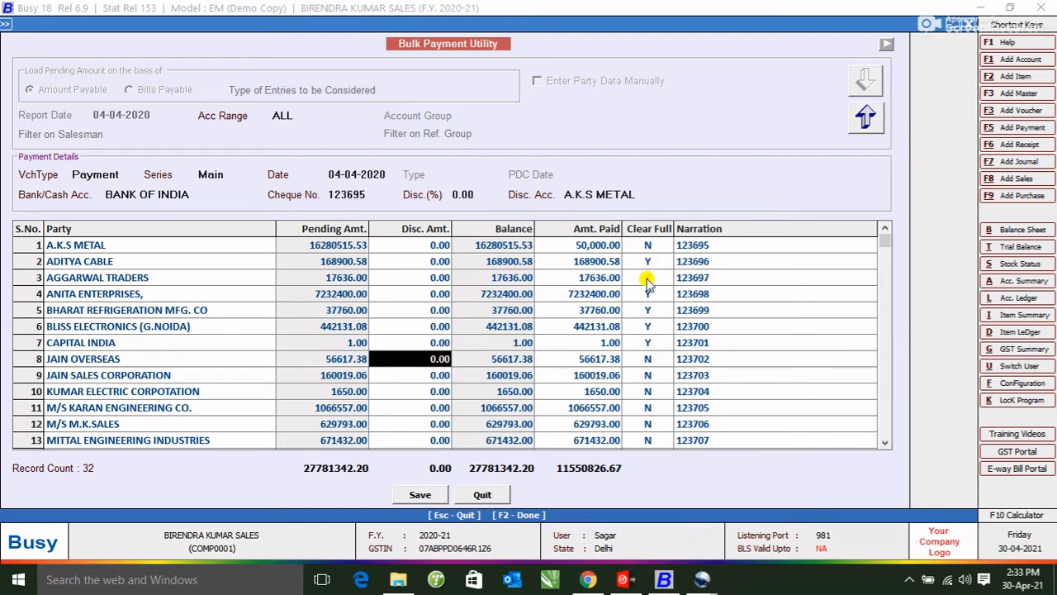
pyautogui.press('Return')
pyautogui.press('Return')
pyautogui.press('Return')
pyautogui.press('Return')
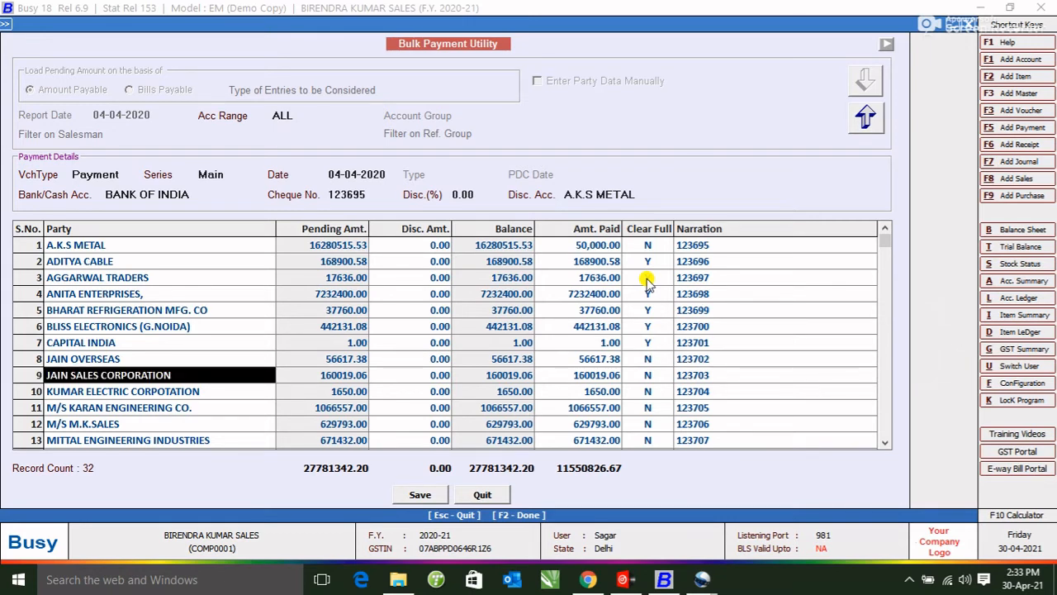
pyautogui.hotkey('ctrl', 'd')
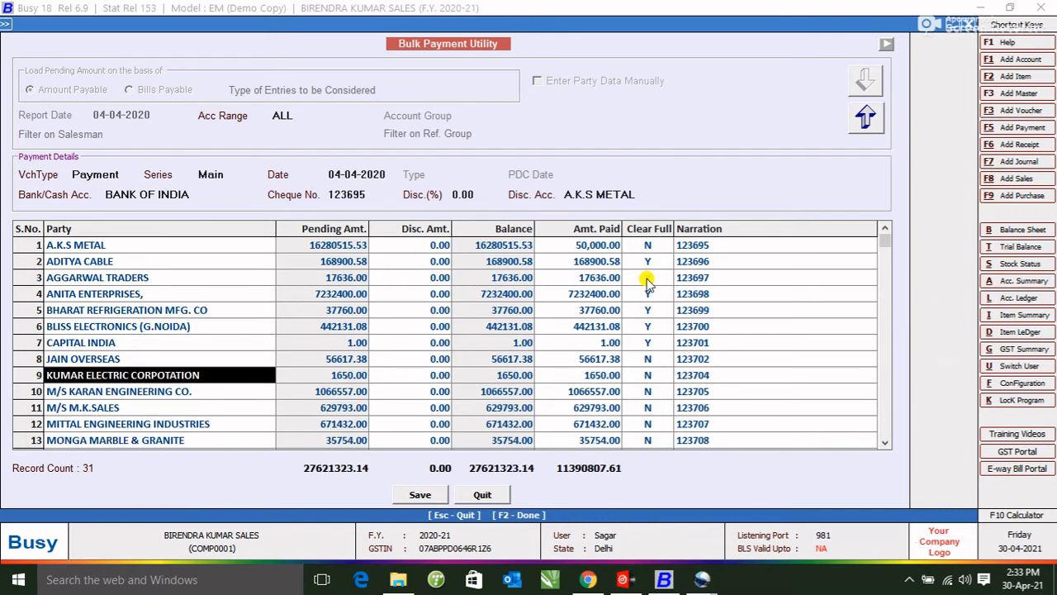
pyautogui.hotkey('ctrl', 'd')
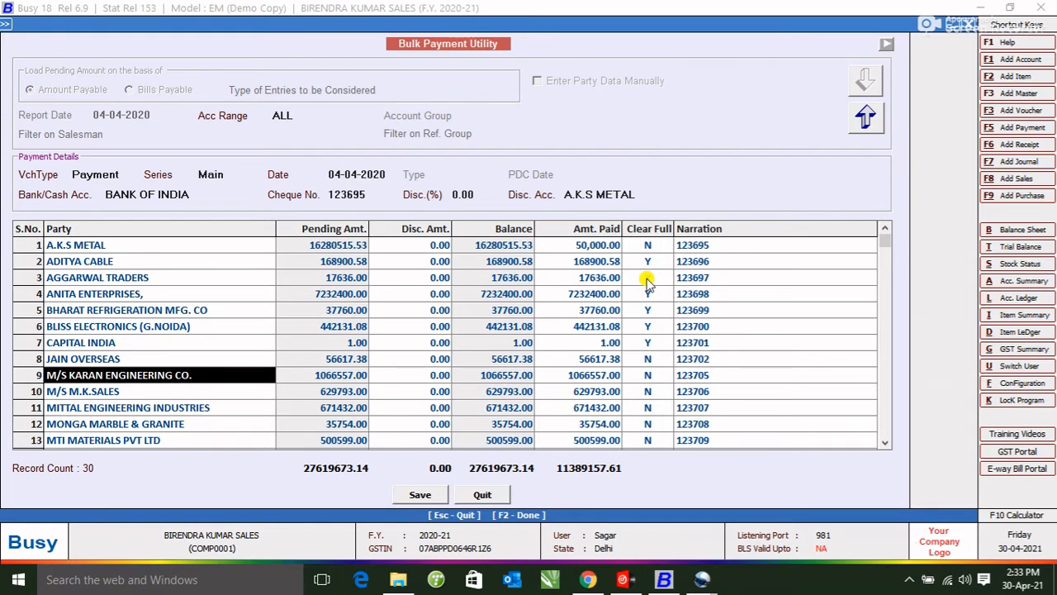
pyautogui.hotkey('ctrl', 'd')
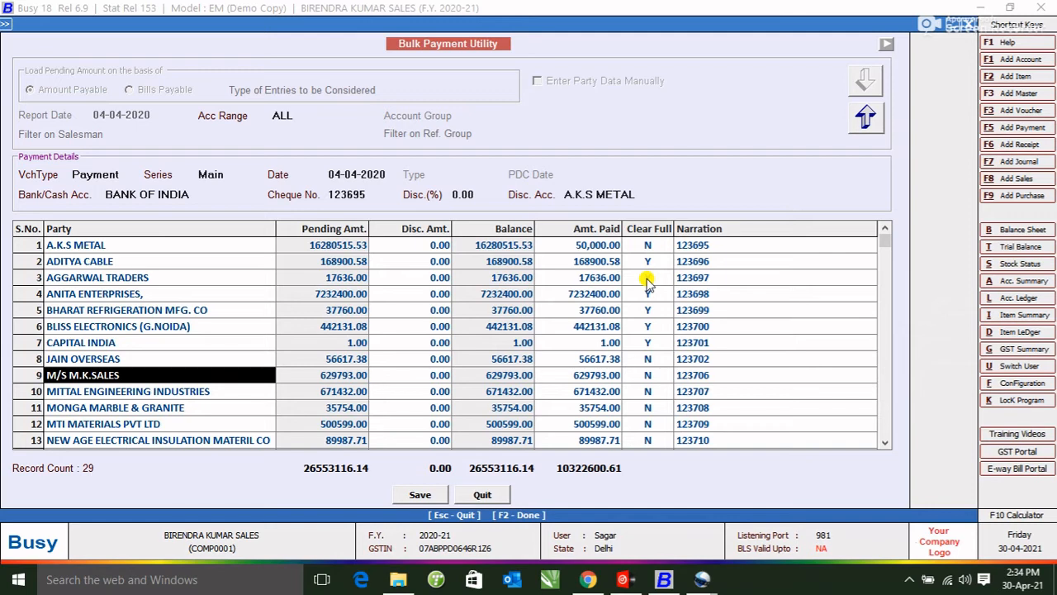
# Set Clear Full to Y for M/S M.K.SALES, keeping its discount and full amount paid
pyautogui.press('Return')
pyautogui.press('Return')
pyautogui.press('Return')
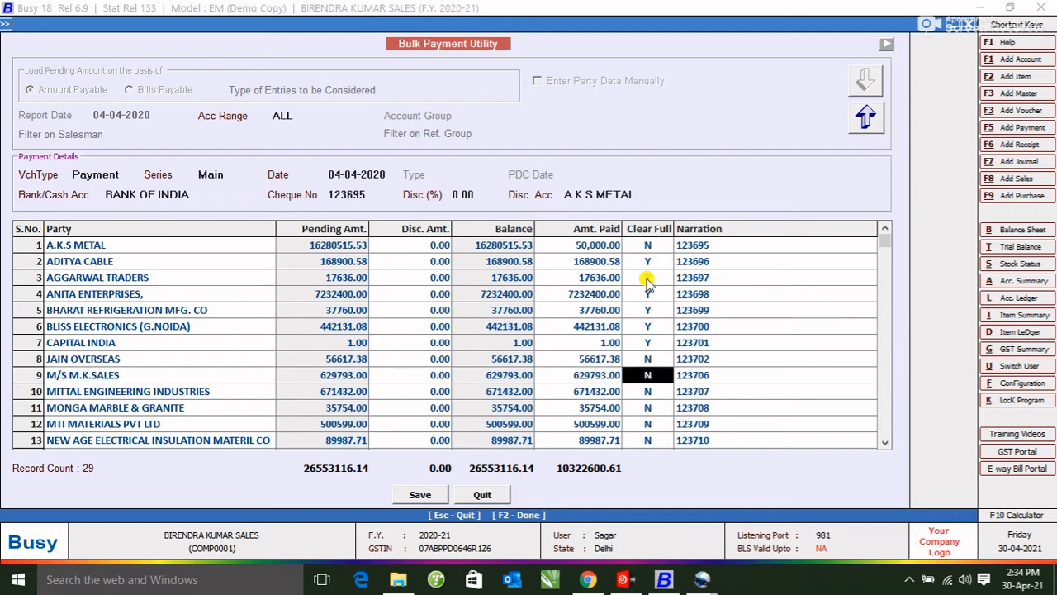
pyautogui.write('Y')
pyautogui.press('Return')
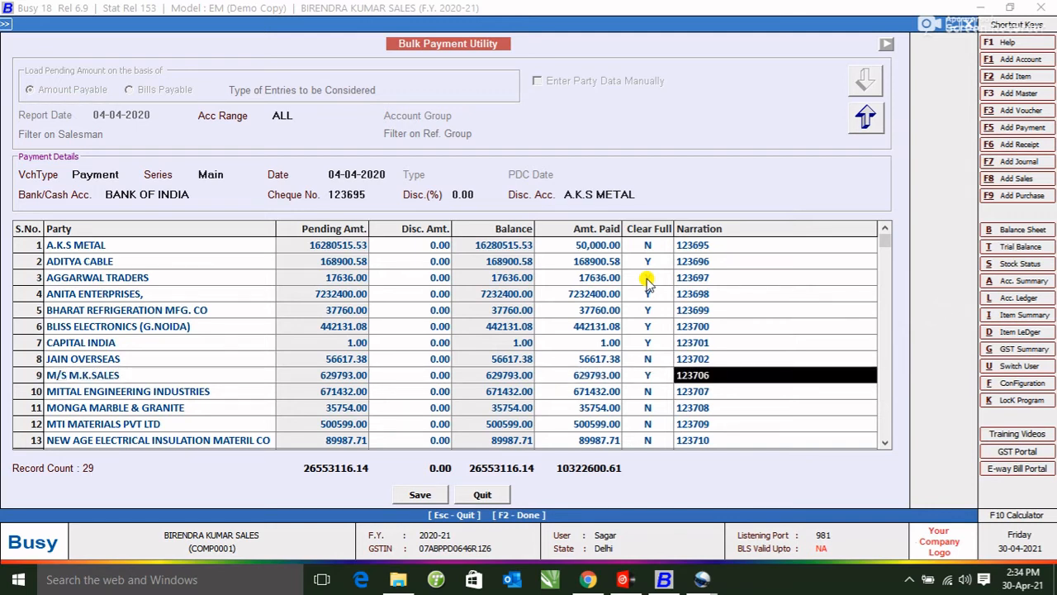
# Go back to the JAIN OVERSEAS row and set its Clear Full to Y, keeping the narration
pyautogui.press('Up')
pyautogui.press('Left')
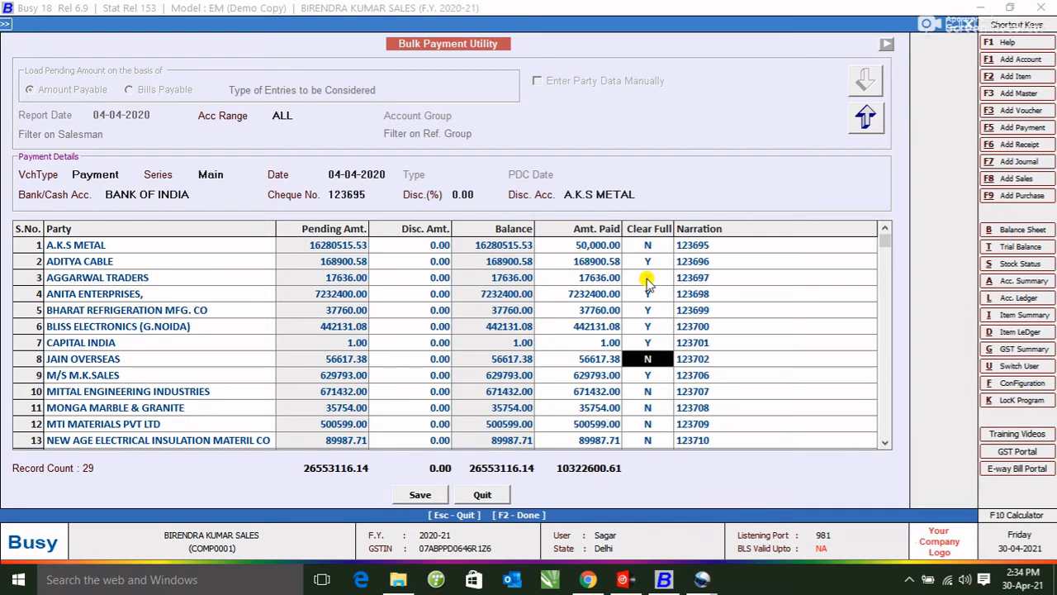
pyautogui.write('Y')
pyautogui.press('Return')
pyautogui.press('Return')
# Keep the M/S M.K.SALES entries as they are and set Clear Full to Y for MITTAL ENGINEERING INDUSTRIES
pyautogui.press('Return')
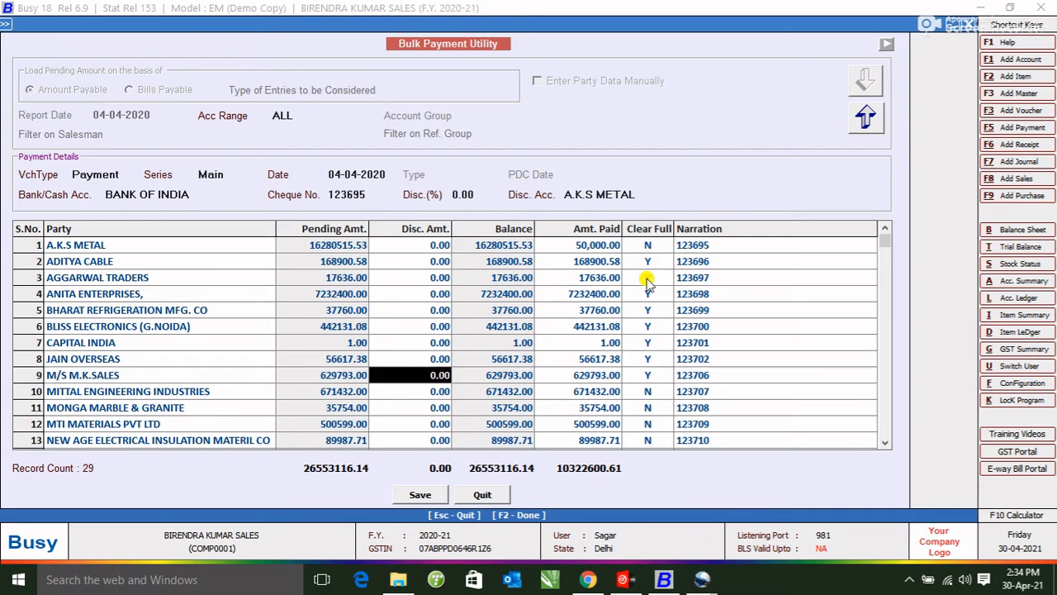
pyautogui.press('Return')
pyautogui.press('Return')
pyautogui.press('Return')
pyautogui.press('Return')
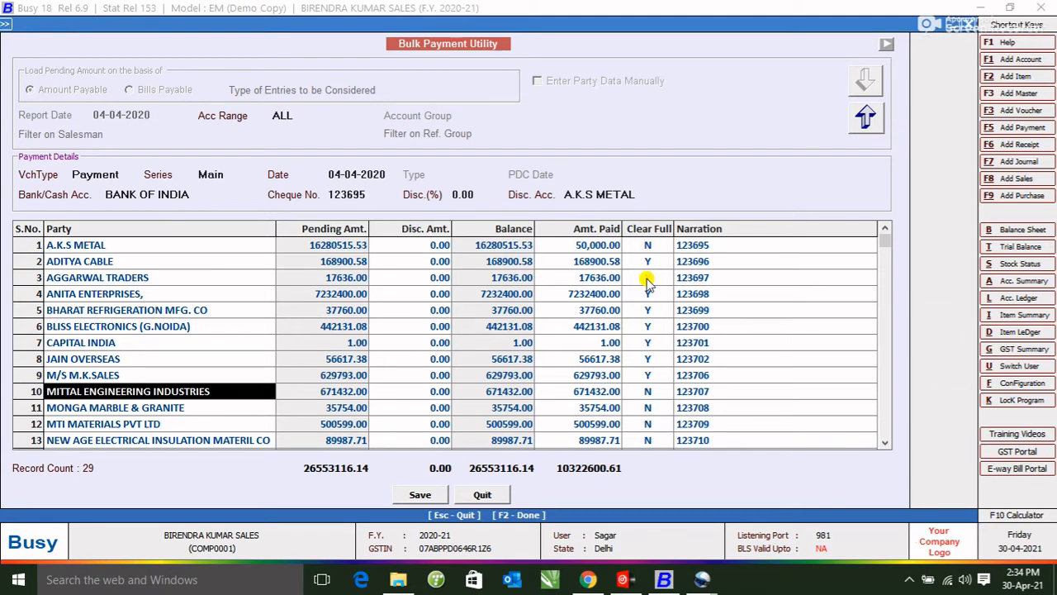
pyautogui.press('Return')
pyautogui.press('Return')
pyautogui.press('Return')
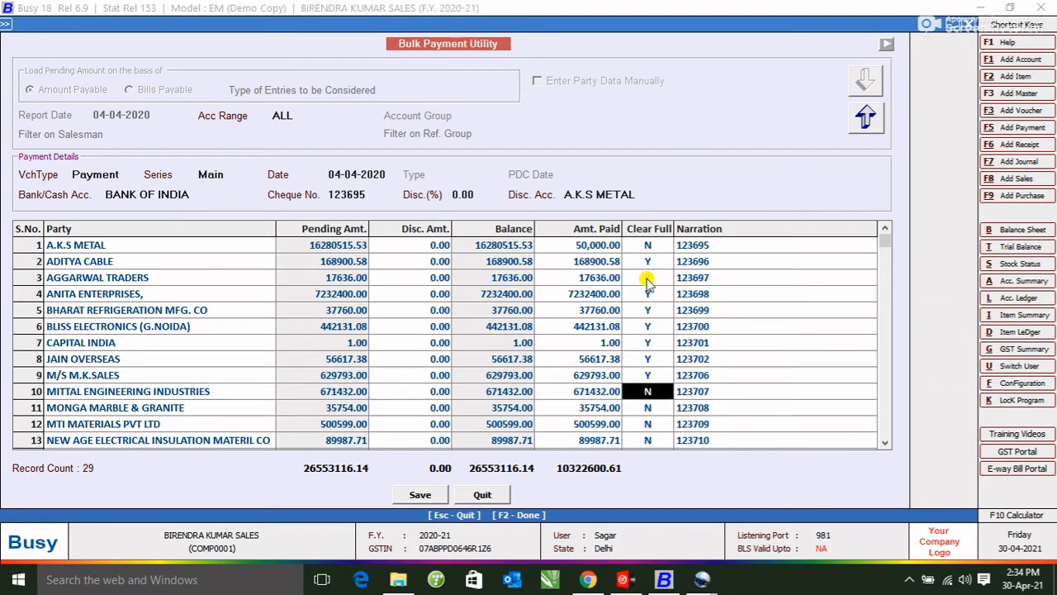
pyautogui.write('Y')
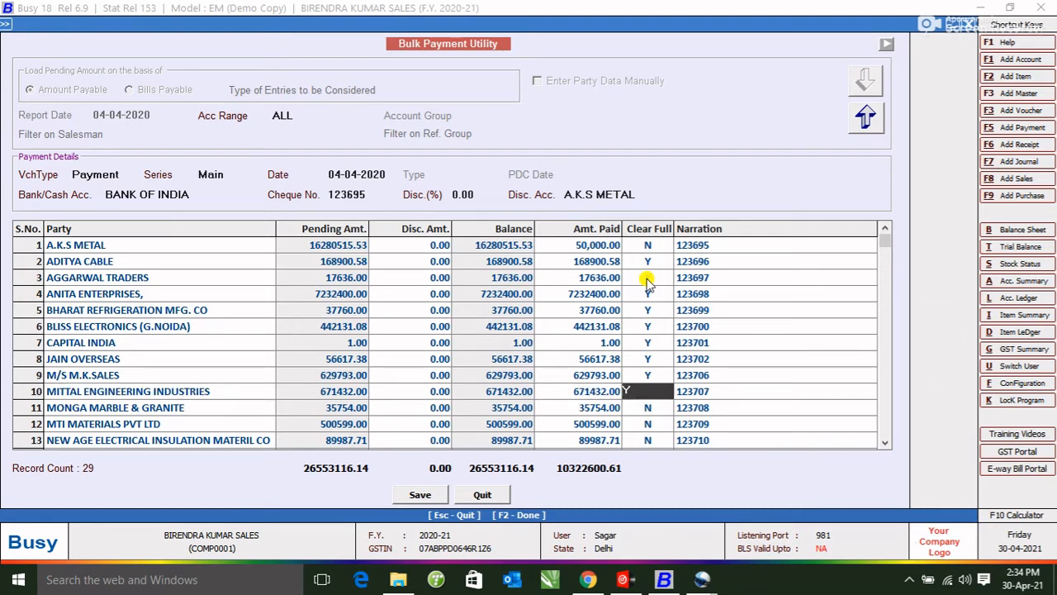
pyautogui.press('Return')
pyautogui.press('Return')
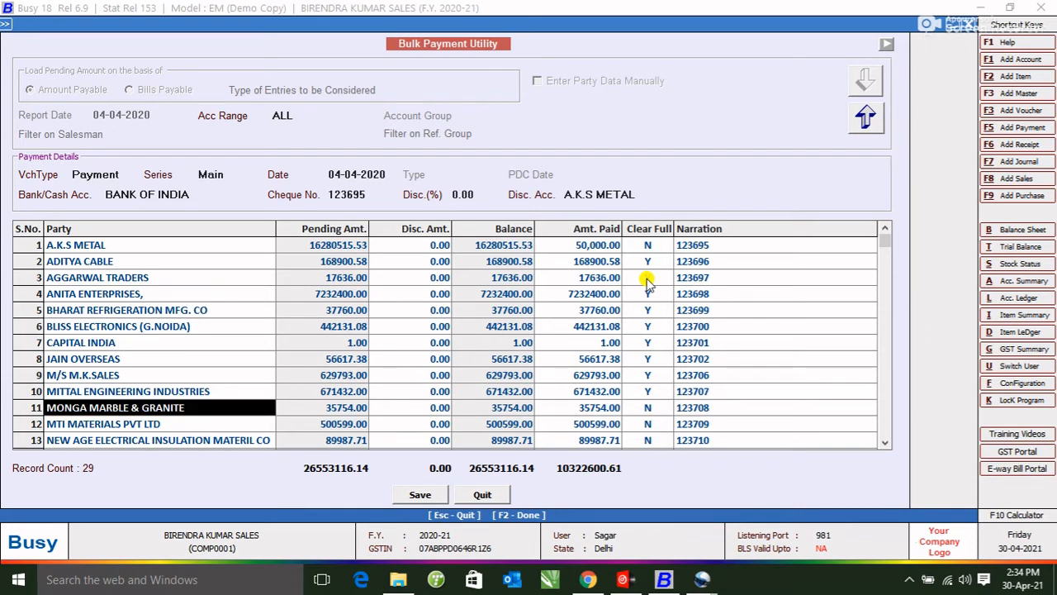
# Set the amount paid for MONGA MARBLE & GRANITE to 20,000.00, keeping Clear Full at N and its narration
pyautogui.press('Return')
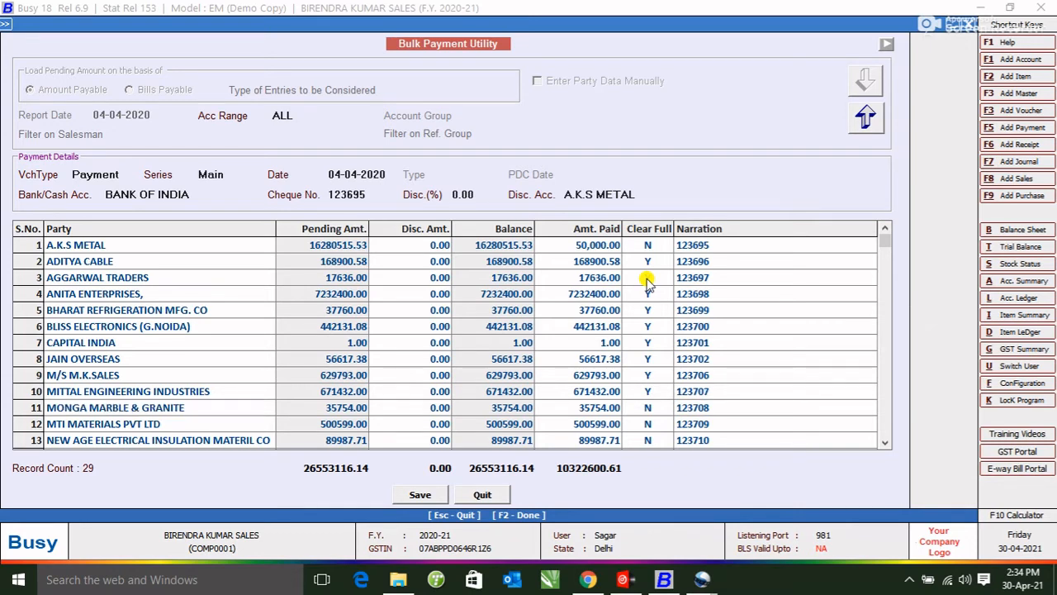
pyautogui.press('Return')
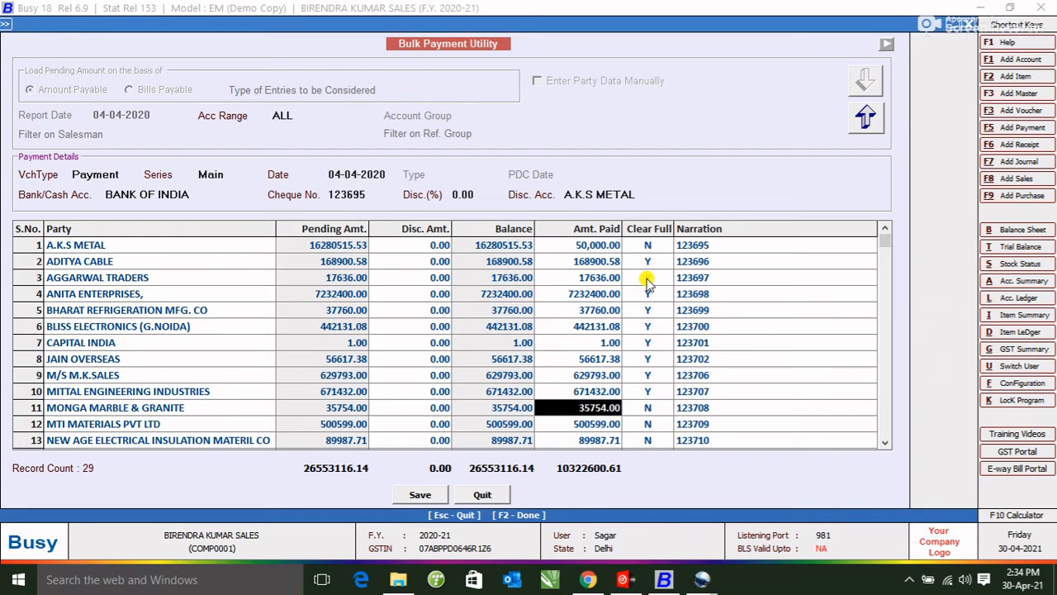
pyautogui.write('20000')
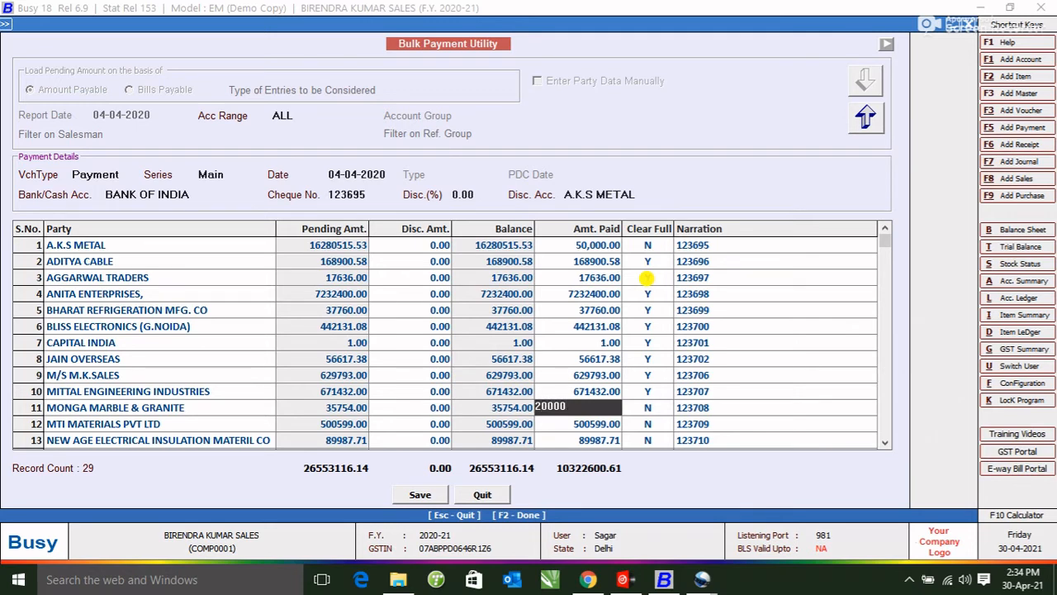
pyautogui.press('Return')
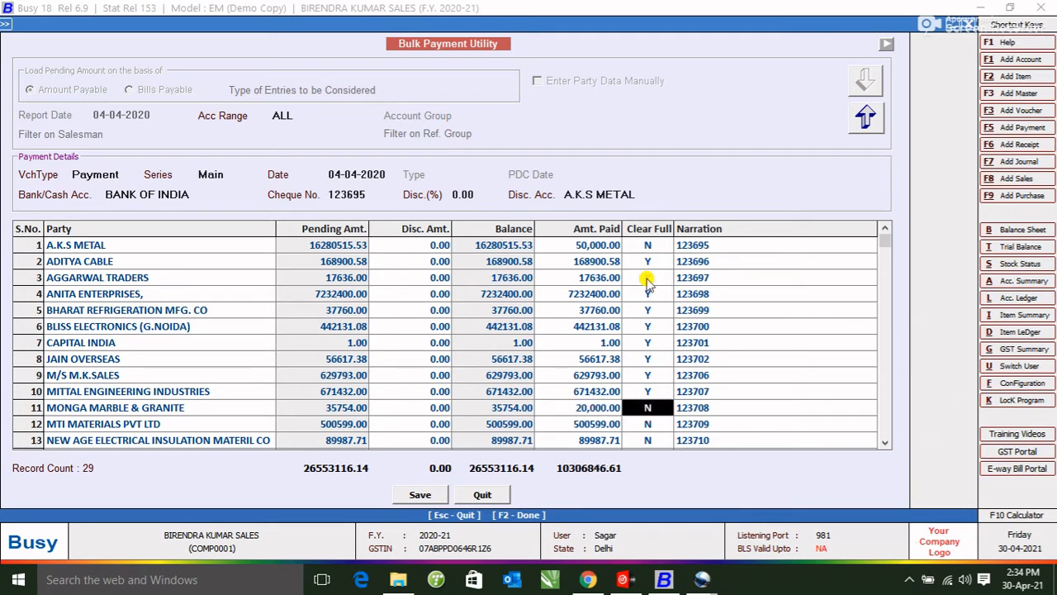
pyautogui.press('Return')
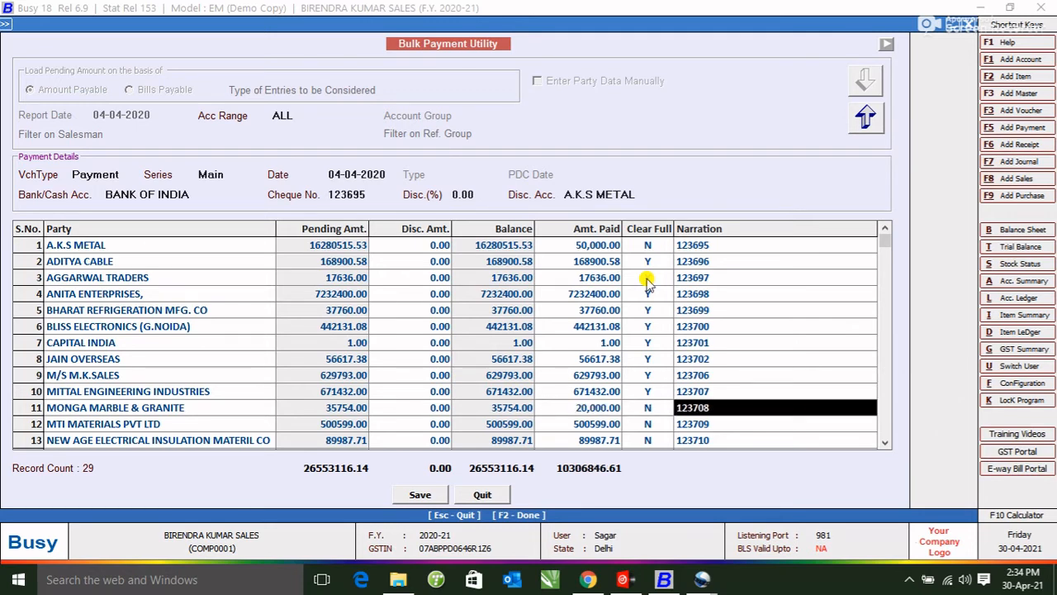
pyautogui.press('Return')
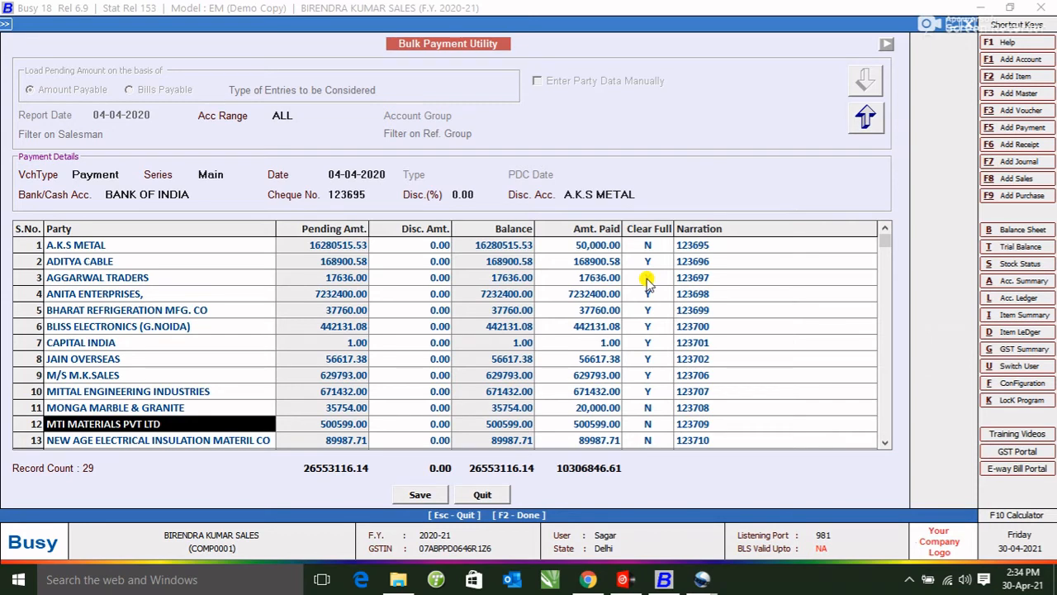
pyautogui.press('Return')
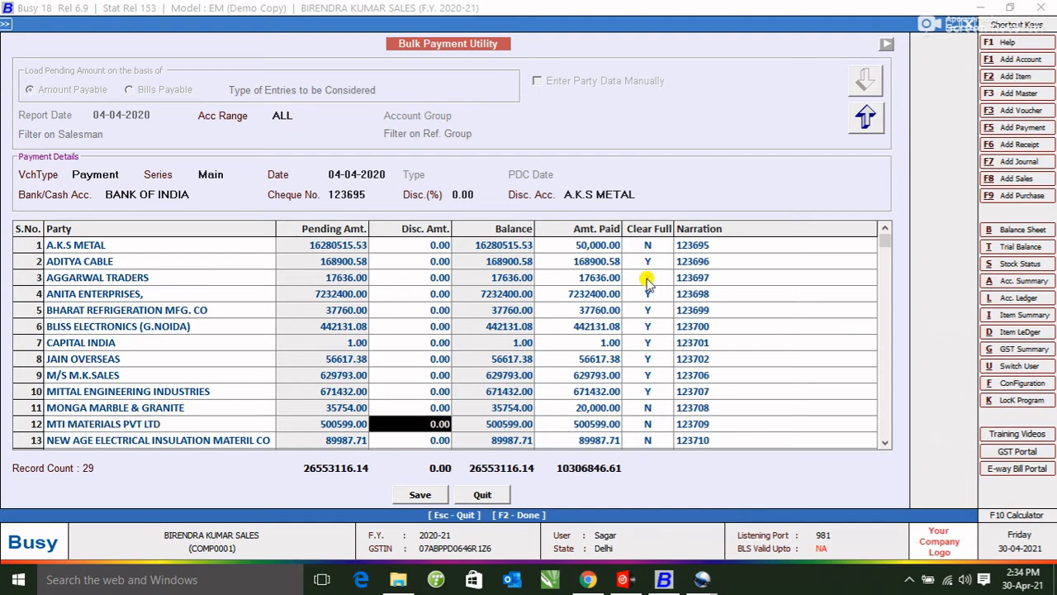
# Set Clear Full to Y for MTI MATERIALS PVT LTD, keeping its full amount paid and narration
pyautogui.press('Return')
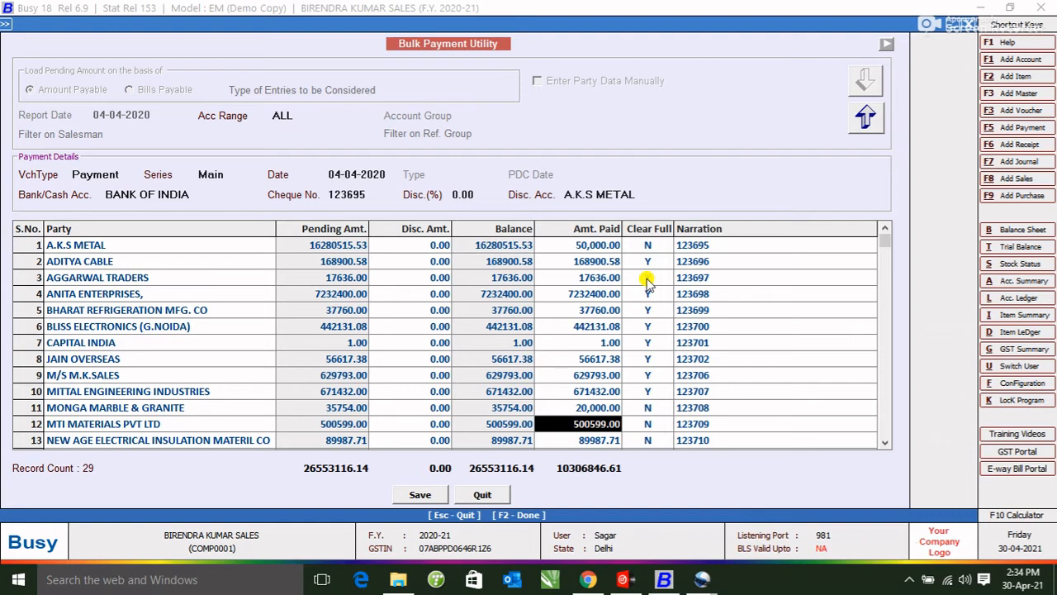
pyautogui.press('Return')
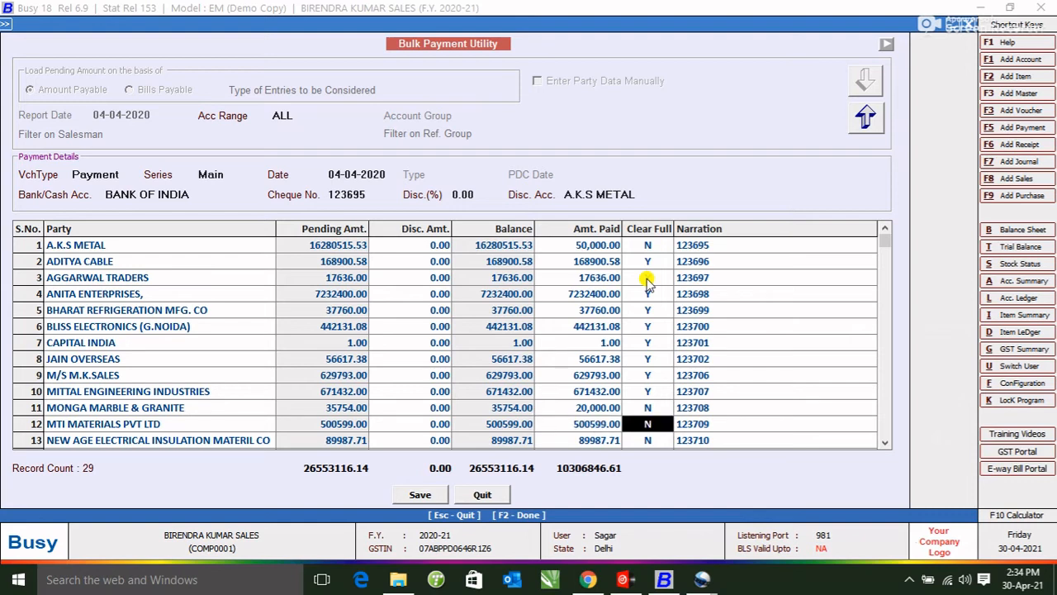
pyautogui.write('y')
pyautogui.press('Return')
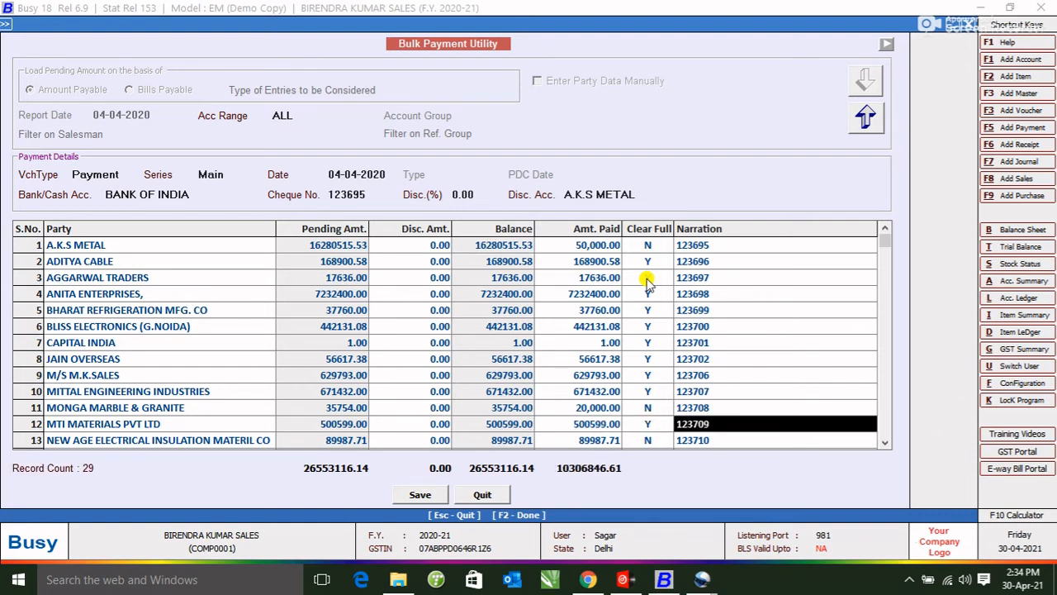
pyautogui.press('Return')
# Set Clear Full to Y for NEW AGE ELECTRICAL INSULATION MATERIL CO, keeping its other entries
pyautogui.press('Return')
pyautogui.press('Return')
pyautogui.press('Return')
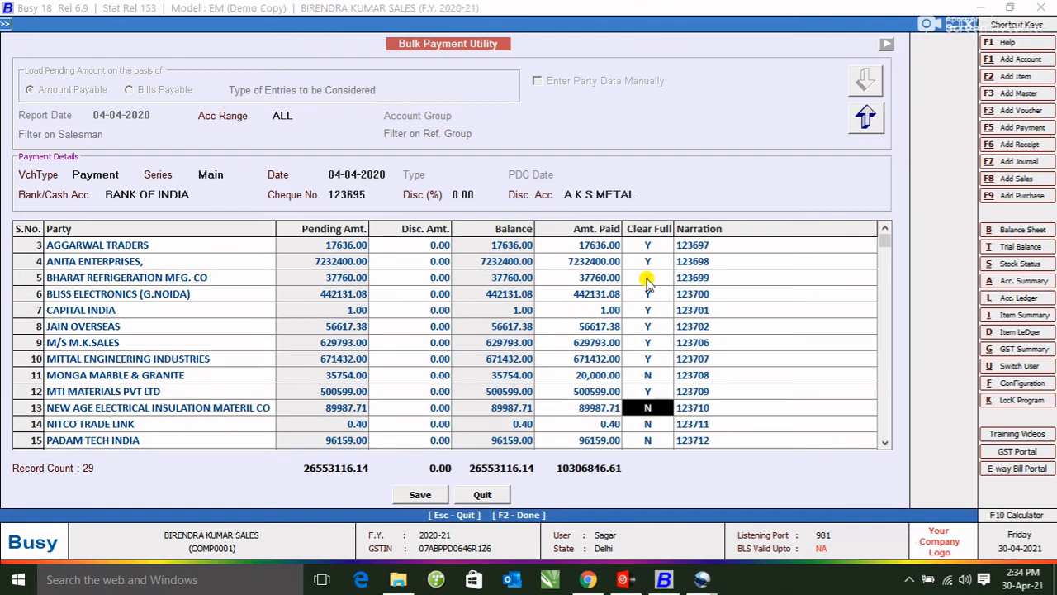
pyautogui.write('y')
pyautogui.press('Return')
pyautogui.press('Return')
# Set Clear Full to Y for NITCO TRADE LINK, keeping its discount, amount paid and narration
pyautogui.press('Return')
pyautogui.press('Return')
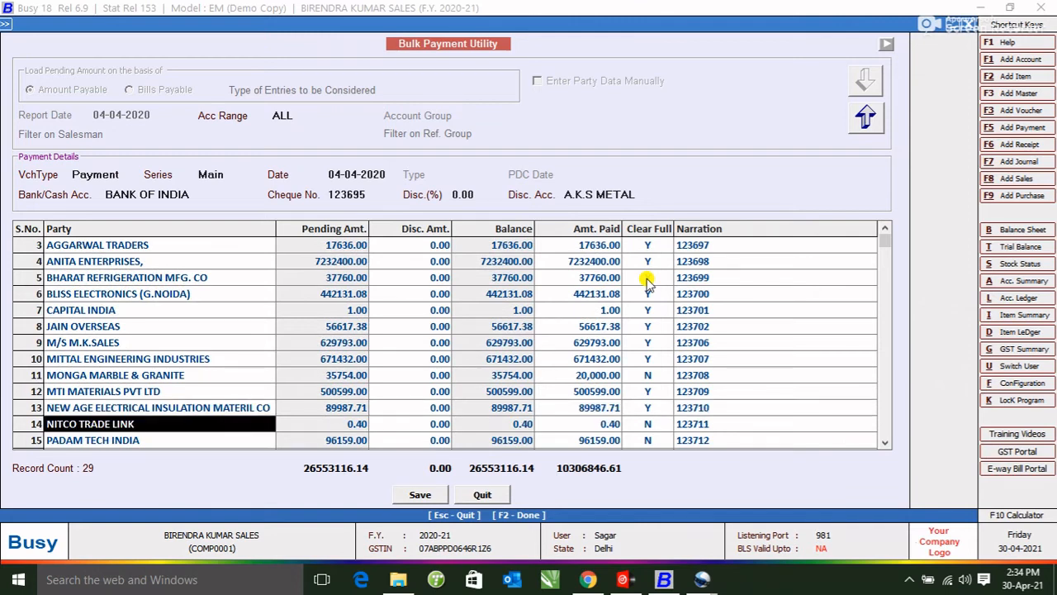
pyautogui.press('Return')
pyautogui.write('y')
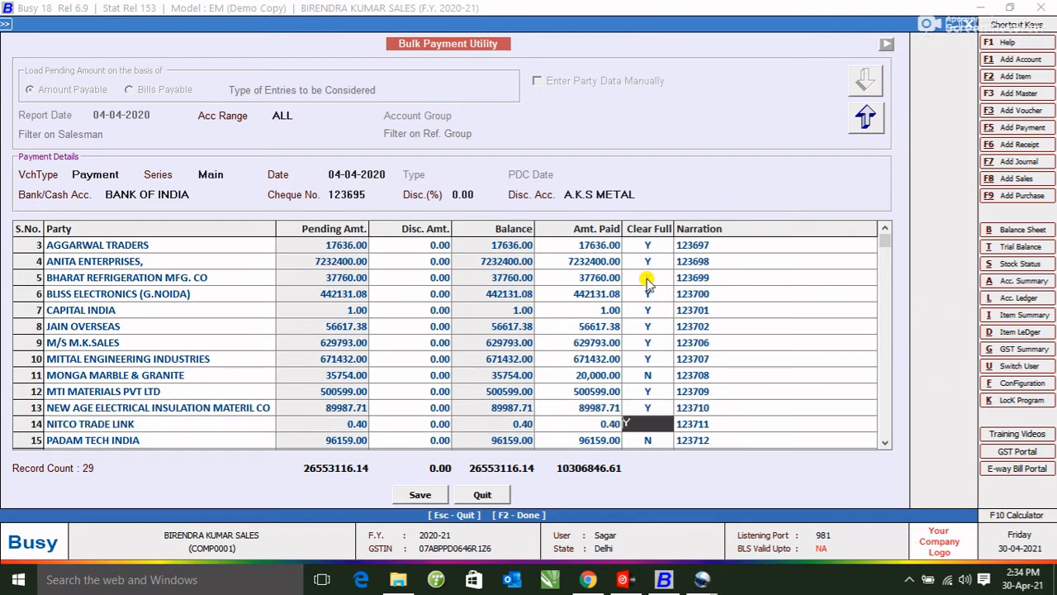
pyautogui.press('Return')
pyautogui.press('Return')
# Set Clear Full to Y for PADAM TECH INDIA, keeping its discount, amount paid and narration
pyautogui.press('Return')
pyautogui.press('Return')
pyautogui.press('Return')
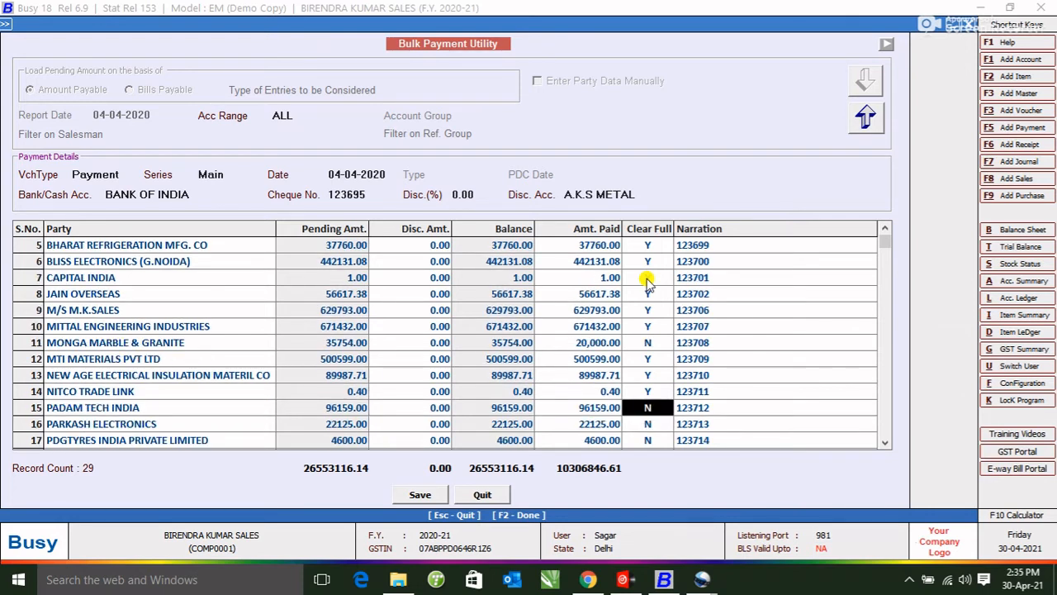
pyautogui.write('y')
pyautogui.press('Return')
pyautogui.press('Return')
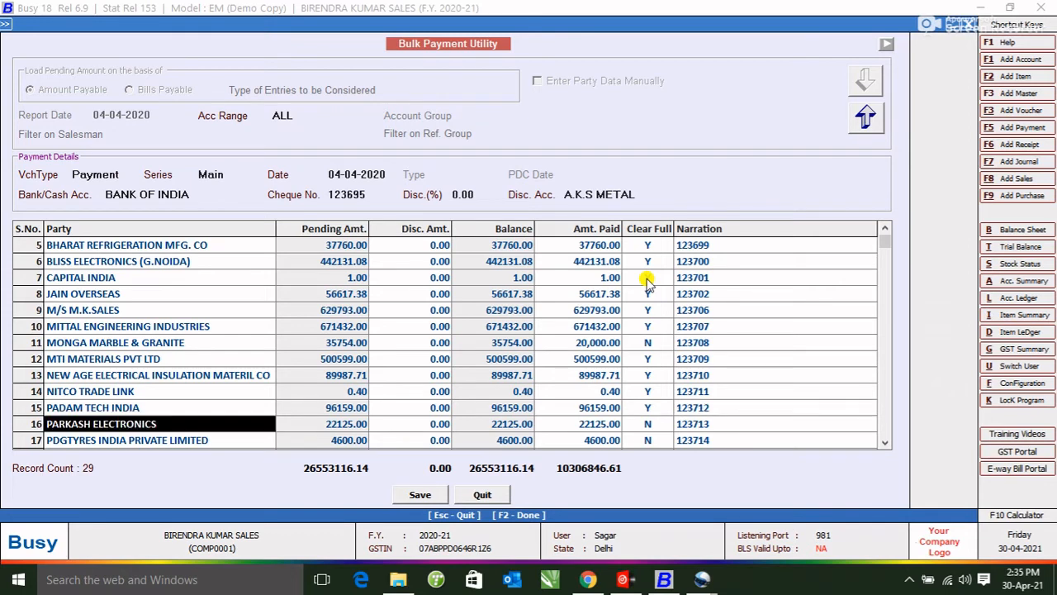
# Set Clear Full to Y for PARKASH ELECTRONICS, keeping its discount, amount paid and narration
pyautogui.press('Return')
pyautogui.press('Return')
pyautogui.press('Return')
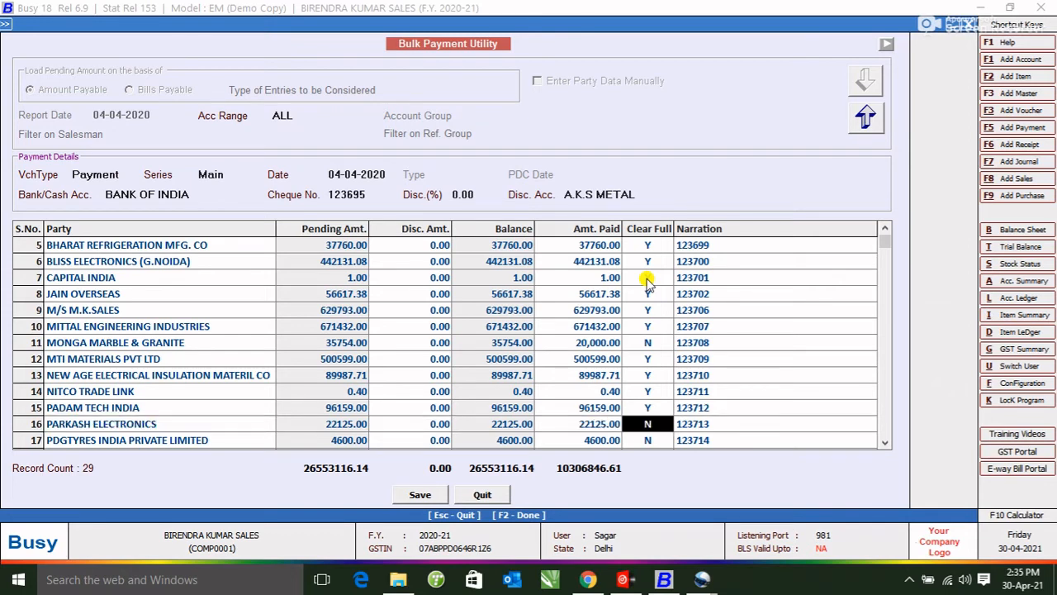
pyautogui.write('y')
pyautogui.press('Return')
pyautogui.press('Return')
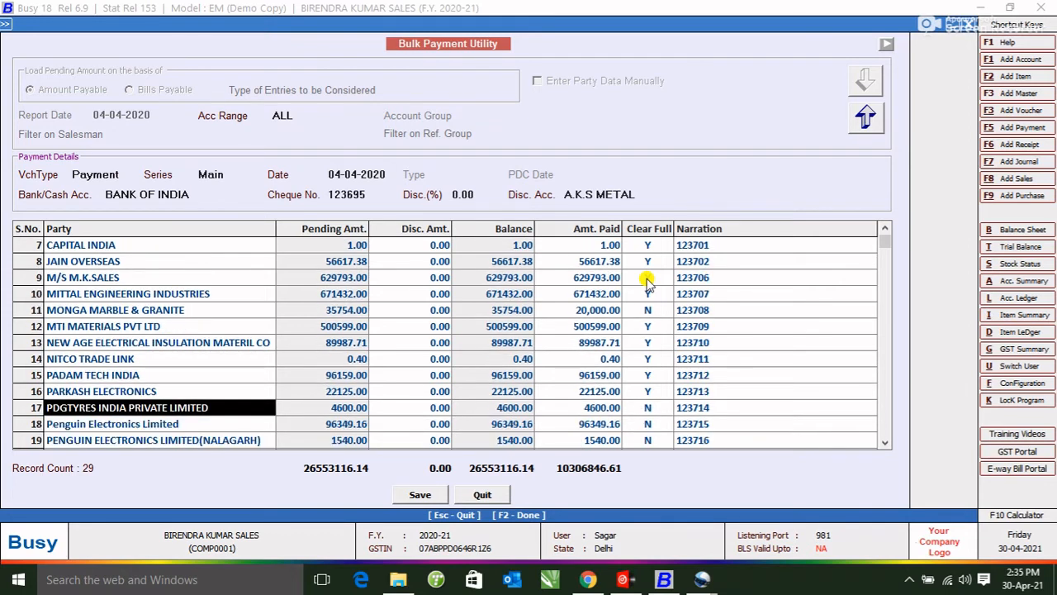
# Set Clear Full to Y for PDGTYRES INDIA PRIVATE LIMITED, keeping its discount, amount paid and narration
pyautogui.press('Return')
pyautogui.press('Return')
pyautogui.press('Return')
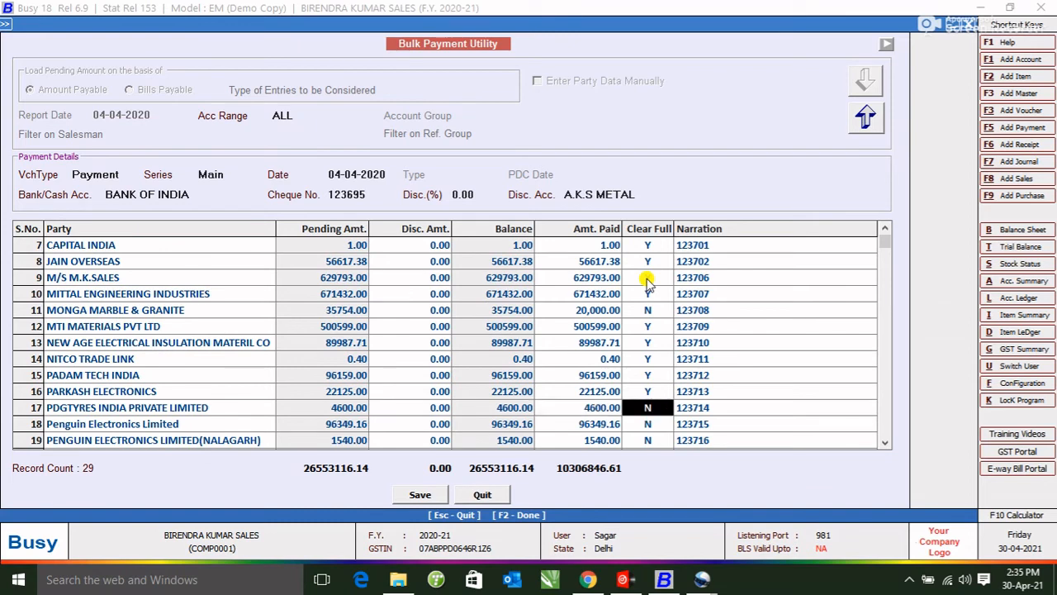
pyautogui.write('y')
pyautogui.press('Return')
pyautogui.press('Return')
# Set Clear Full to Y for Penguin Electronics Limited, keeping its discount, amount paid and narration
pyautogui.press('Return')
pyautogui.press('Return')
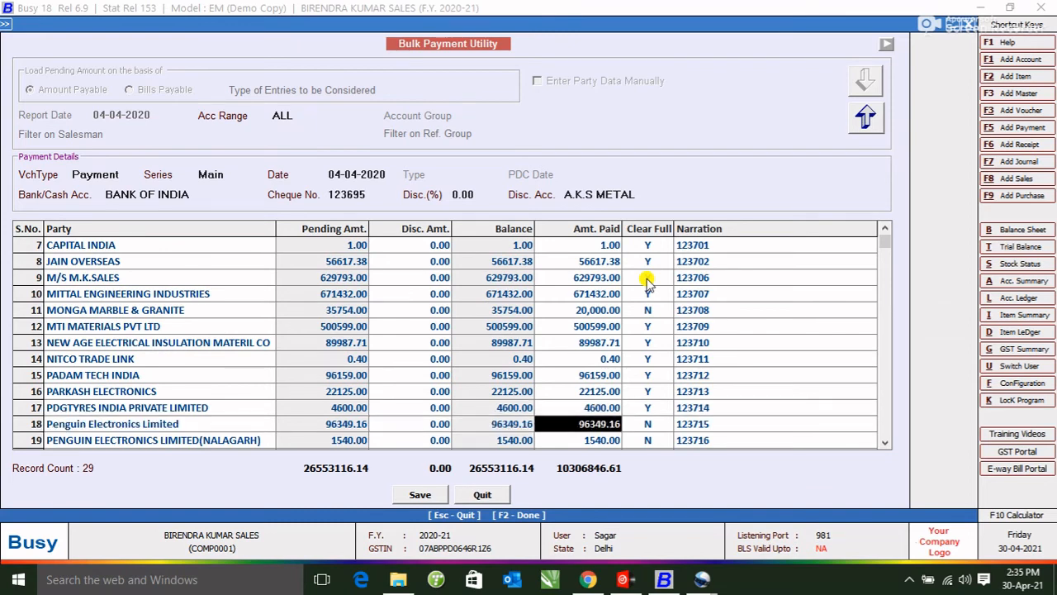
pyautogui.press('Return')
pyautogui.write('y')
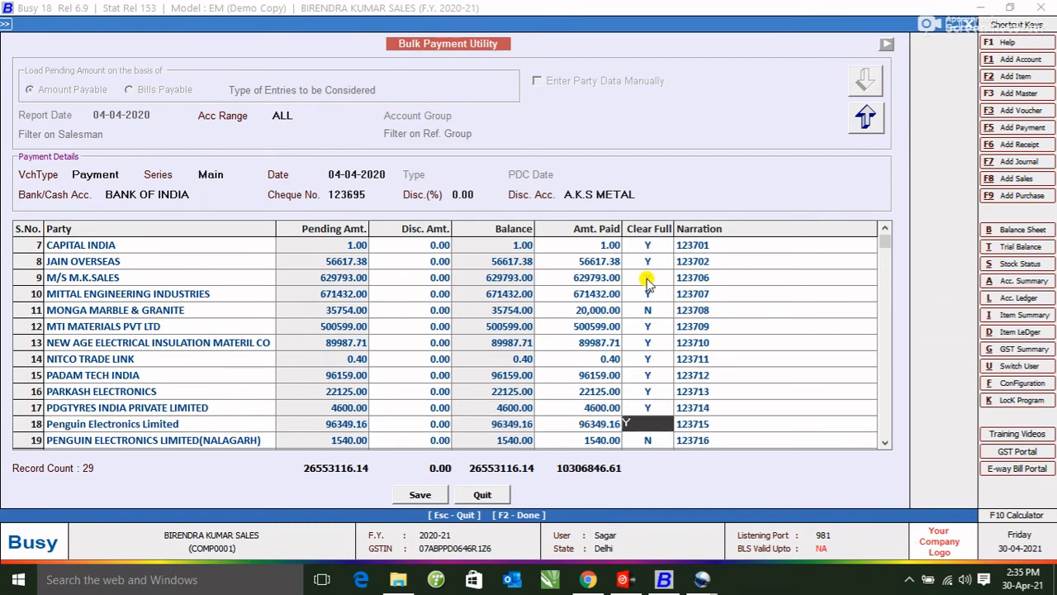
pyautogui.press('Return')
pyautogui.press('Return')
# Set Clear Full to Y for PENGUIN ELECTRONICS LIMITED(NALAGARH), keeping its discount and amount paid
pyautogui.press('Return')
pyautogui.press('Return')
pyautogui.press('Return')
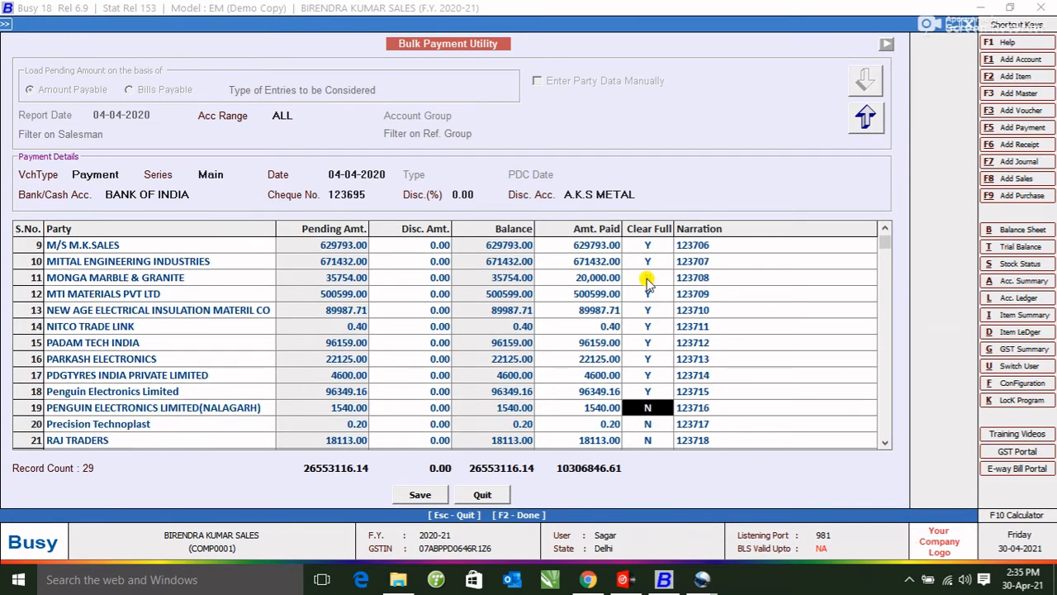
pyautogui.write('y')
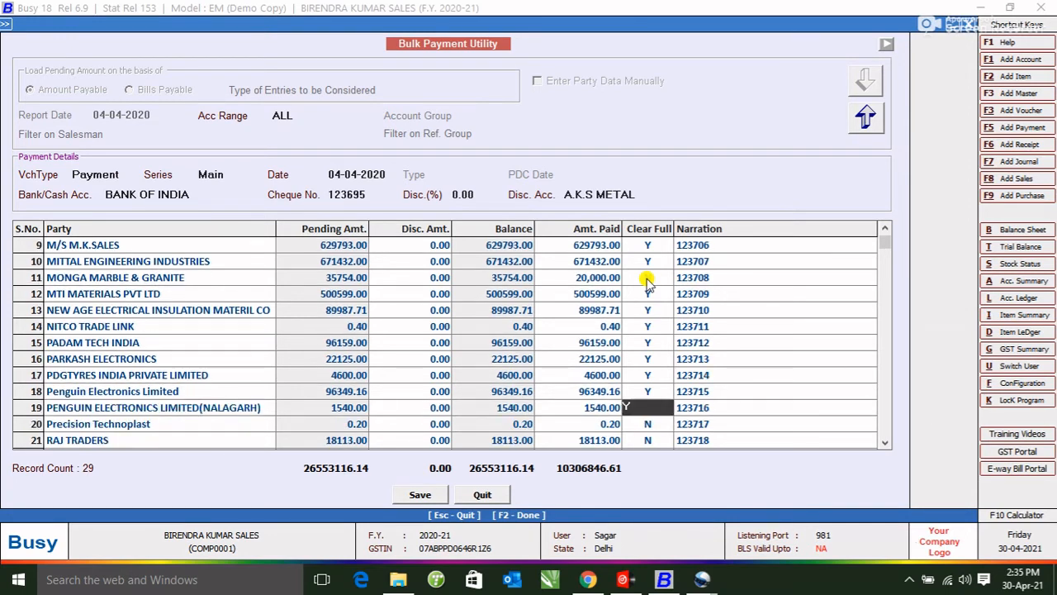
pyautogui.press('Return')
# Review the amounts paid, Clear Full settings and narrations of the parties already handled in the payment list
pyautogui.press('Up')
pyautogui.press('Up')
pyautogui.press('Up')
pyautogui.press('Up')
pyautogui.press('Up')
pyautogui.press('Up')
pyautogui.press('Up')
pyautogui.press('Up')
pyautogui.press('Up')
pyautogui.press('Up')
pyautogui.press('Up')
pyautogui.press('Up')
pyautogui.press('Up')
pyautogui.press('Up')
pyautogui.press('Up')
pyautogui.press('Up')
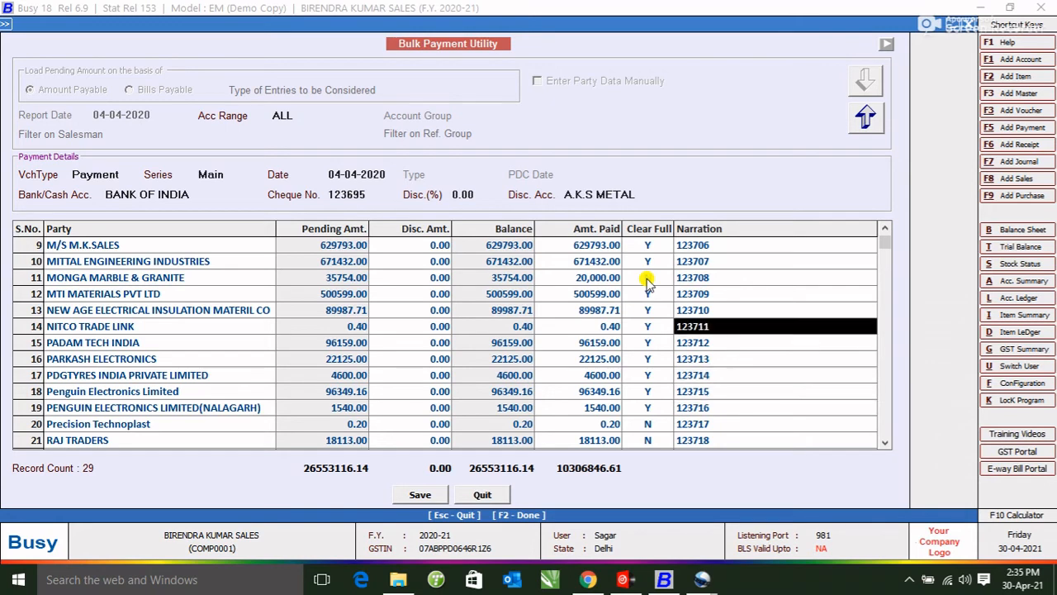
pyautogui.press('Down')
pyautogui.press('Down')
pyautogui.press('Down')
pyautogui.press('Down')
pyautogui.press('Down')
pyautogui.press('Down')
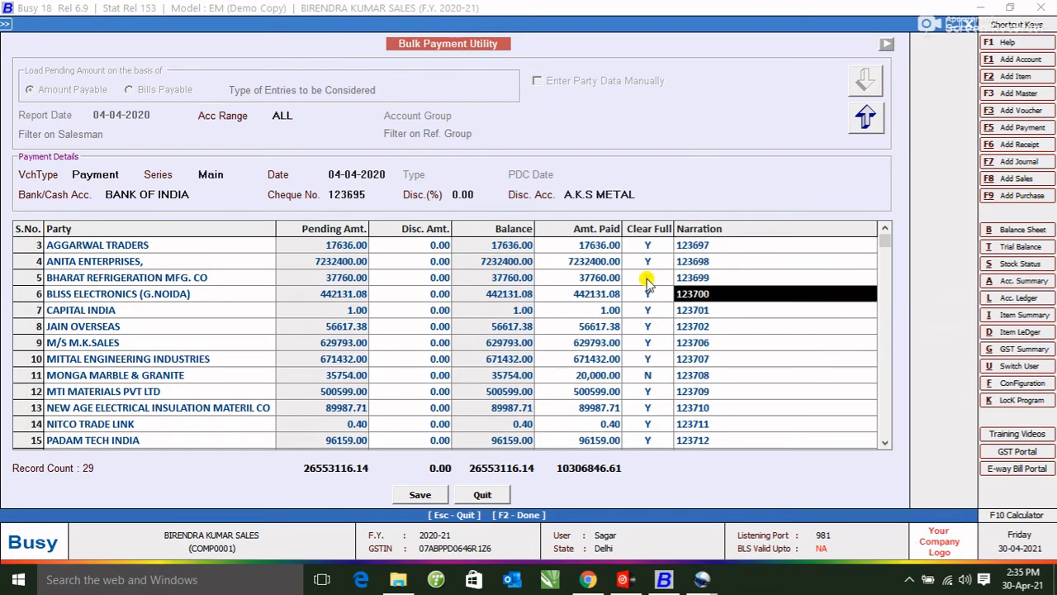
pyautogui.press('Down')
pyautogui.press('Down')
pyautogui.press('Down')
pyautogui.press('Down')
pyautogui.press('Down')
pyautogui.press('Down')
pyautogui.press('Down')
pyautogui.press('Down')
pyautogui.press('Down')
pyautogui.press('Down')
pyautogui.press('Down')
pyautogui.press('Down')
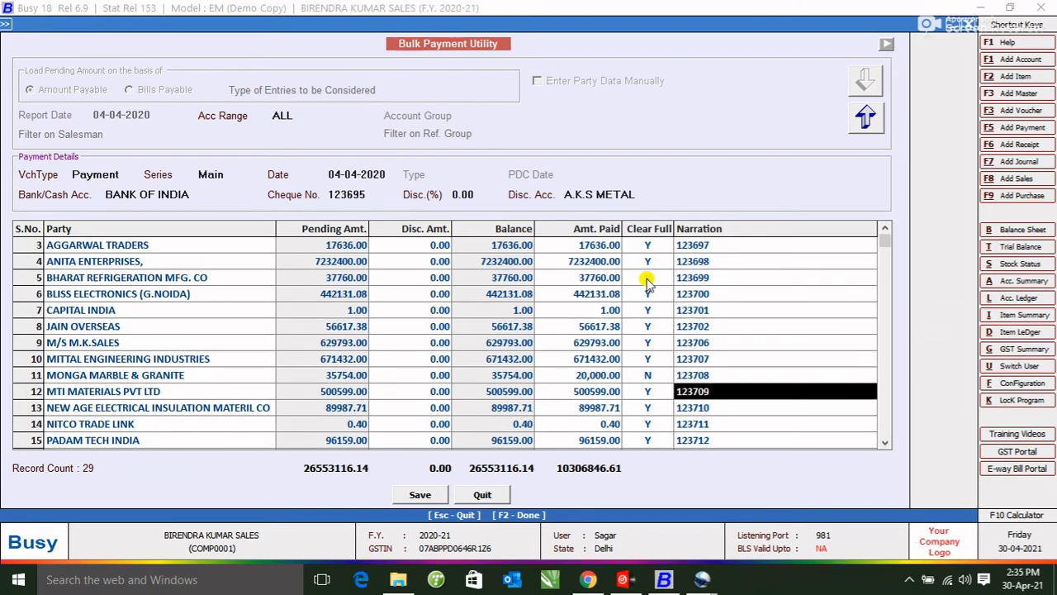
pyautogui.press('Up')
pyautogui.press('Down')
pyautogui.press('Down')
pyautogui.press('Down')
pyautogui.press('Down')
pyautogui.press('Down')
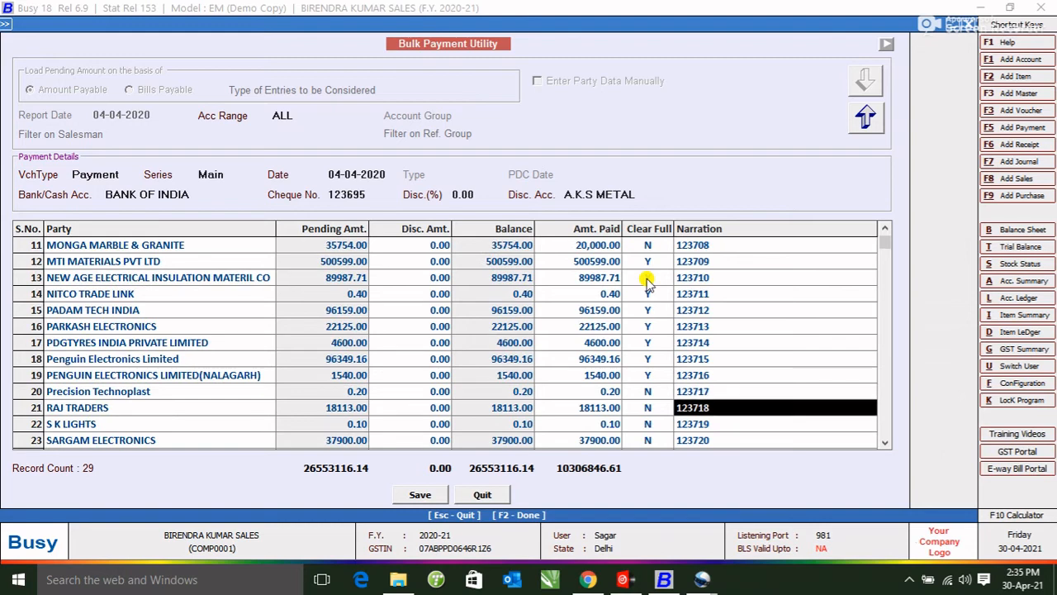
# Go to the Precision Technoplast row and set its Clear Full to Y, keeping the narration
pyautogui.press('Up')
pyautogui.press('Up')
pyautogui.press('Up')
pyautogui.press('Up')
pyautogui.press('Up')
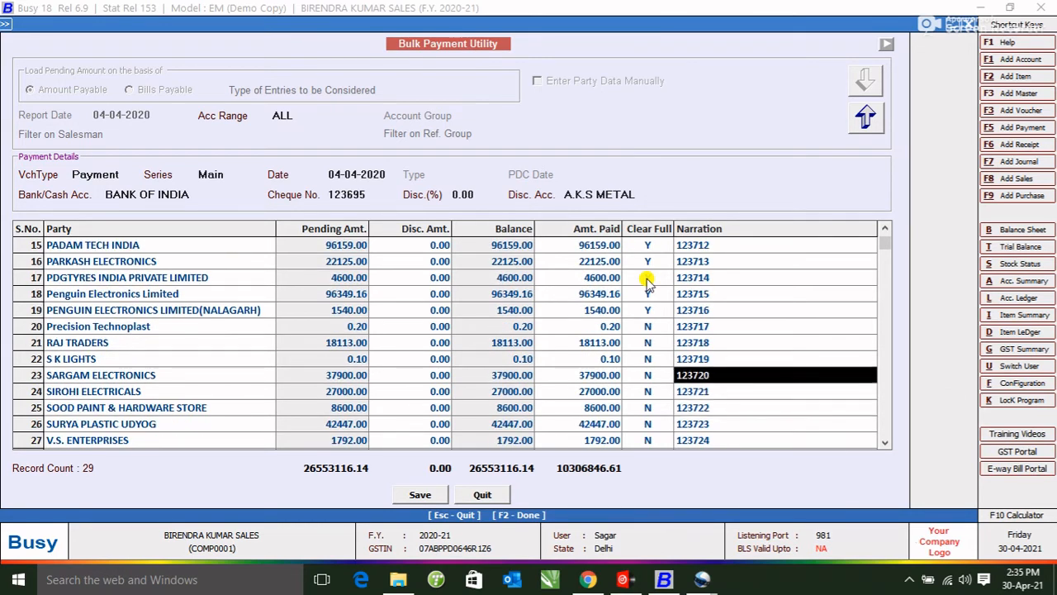
pyautogui.press('Left')
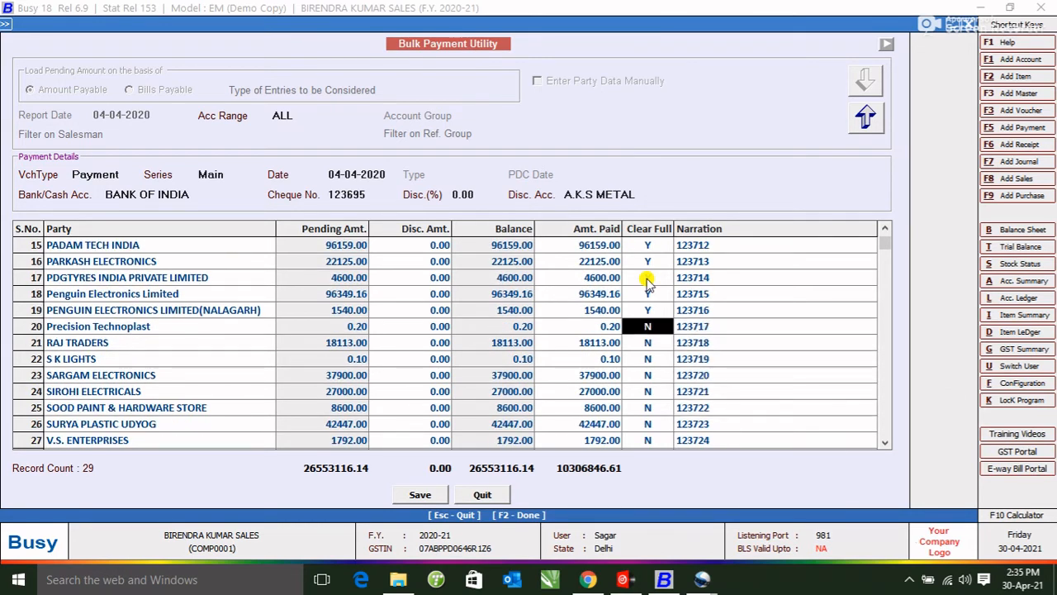
pyautogui.write('Y')
pyautogui.press('Return')
pyautogui.press('Return')
# Set Clear Full to Y for RAJ TRADERS, keeping its discount, amount paid and narration
pyautogui.press('Return')
pyautogui.press('Return')
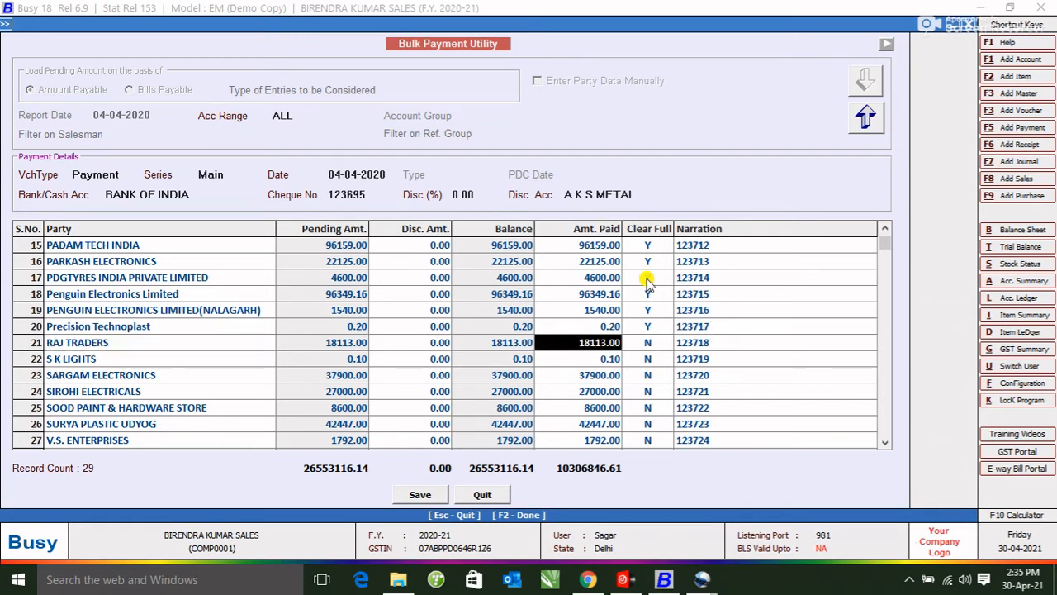
pyautogui.press('Return')
pyautogui.write('Y')
pyautogui.press('Return')
pyautogui.press('Return')
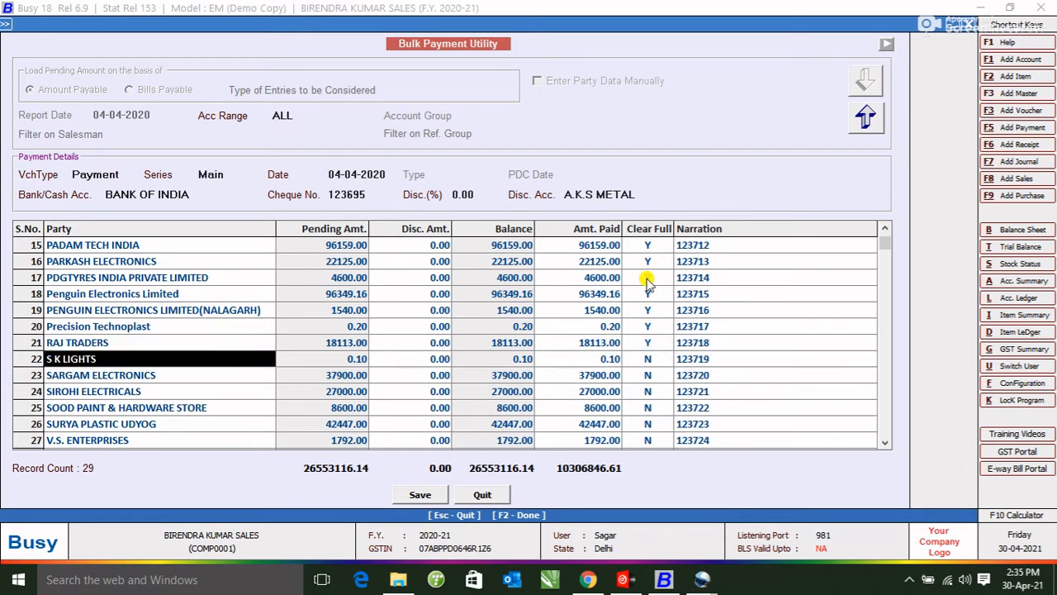
# Set Clear Full to Y for S K LIGHTS, keeping its discount, amount paid and narration
pyautogui.press('Return')
pyautogui.press('Return')
pyautogui.press('Return')
pyautogui.write('Y')
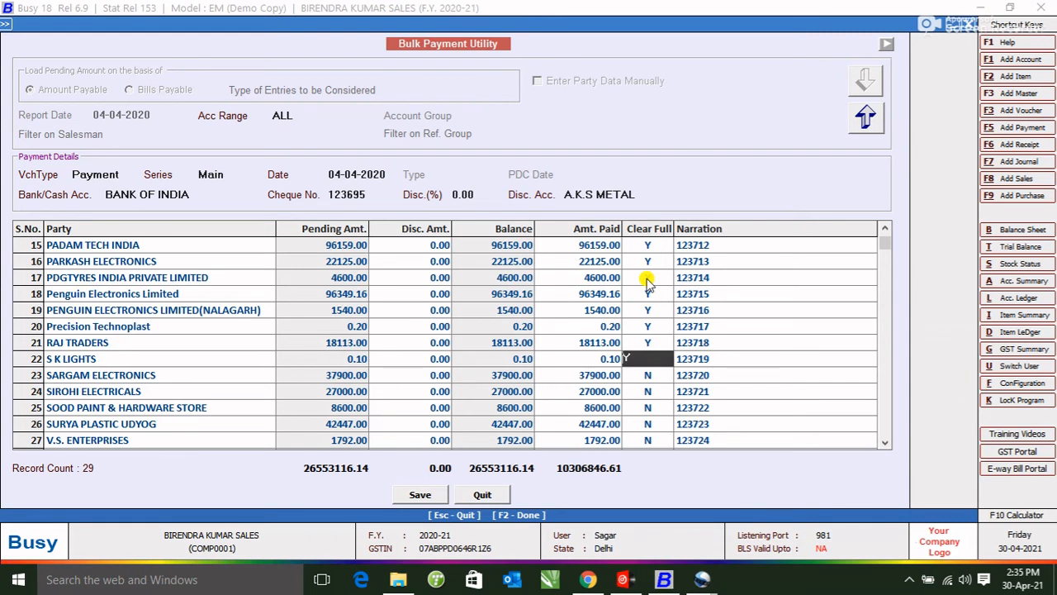
pyautogui.press('Return')
pyautogui.press('Return')
# Set Clear Full to Y for SARGAM ELECTRONICS, keeping its discount, amount paid and narration
pyautogui.press('Return')
pyautogui.press('Return')
pyautogui.press('Return')
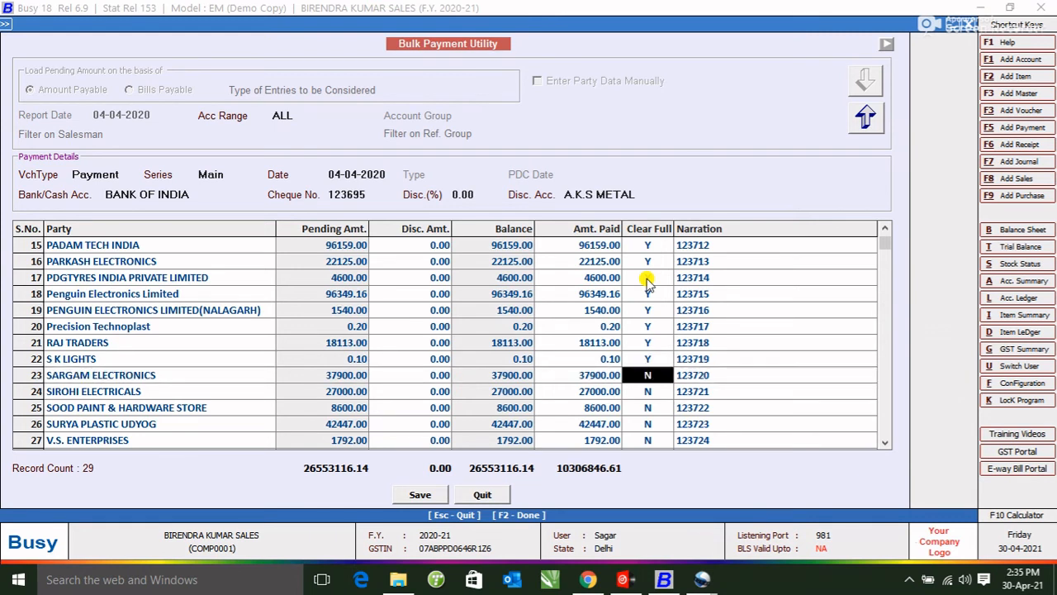
pyautogui.write('Y')
pyautogui.press('Return')
pyautogui.press('Return')
# Set Clear Full to Y for SIROHI ELECTRICALS, keeping its discount, amount paid and narration
pyautogui.press('Return')
pyautogui.press('Return')
pyautogui.press('Return')
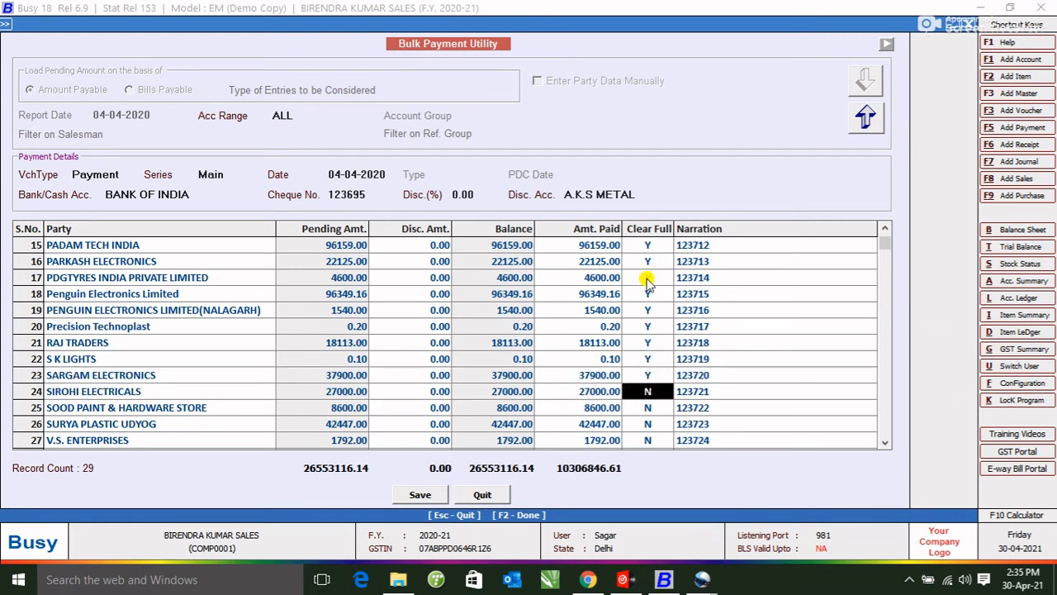
pyautogui.write('Y')
pyautogui.press('Return')
pyautogui.press('Return')
# Set Clear Full to Y for SOOD PAINT & HARDWARE STORE, keeping its discount, amount paid and narration
pyautogui.press('Return')
pyautogui.press('Return')
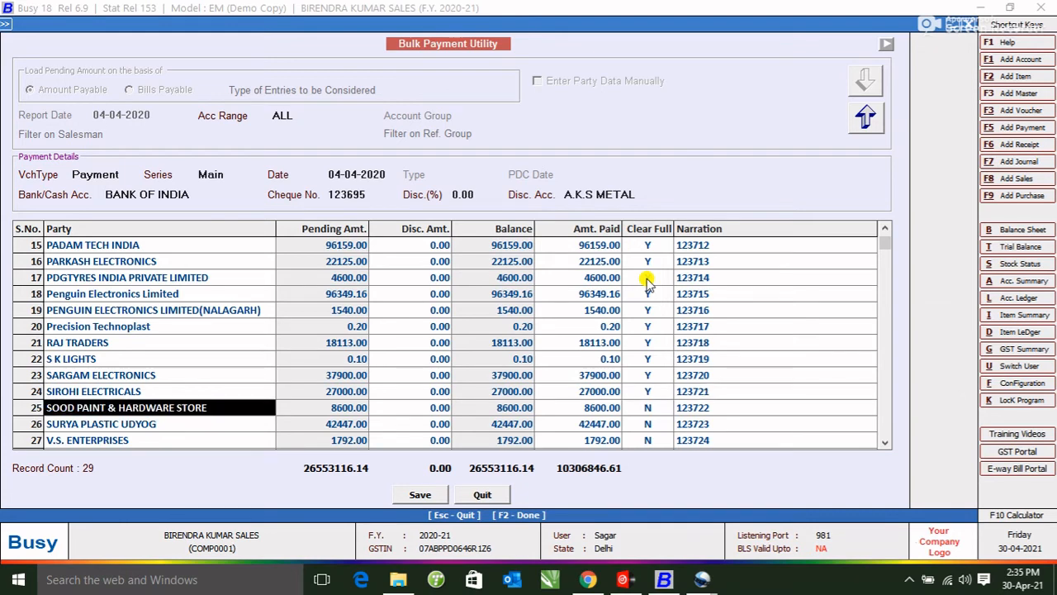
pyautogui.press('Return')
pyautogui.write('Y')
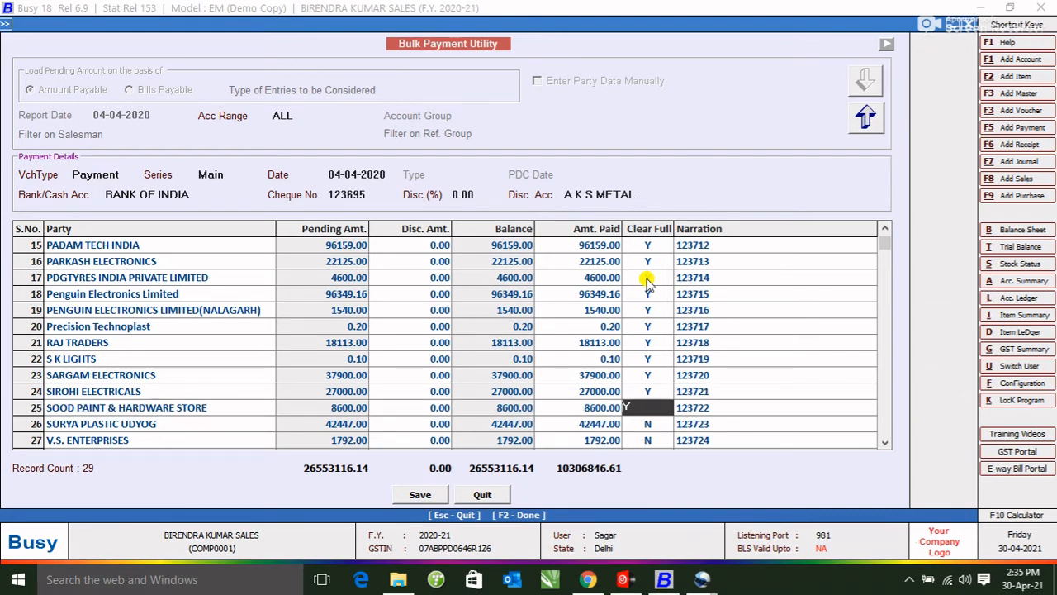
pyautogui.press('Return')
pyautogui.press('Return')
# Set Clear Full to Y for SURYA PLASTIC UDYOG, keeping its discount, amount paid and narration
pyautogui.press('Return')
pyautogui.press('Return')
pyautogui.press('Return')
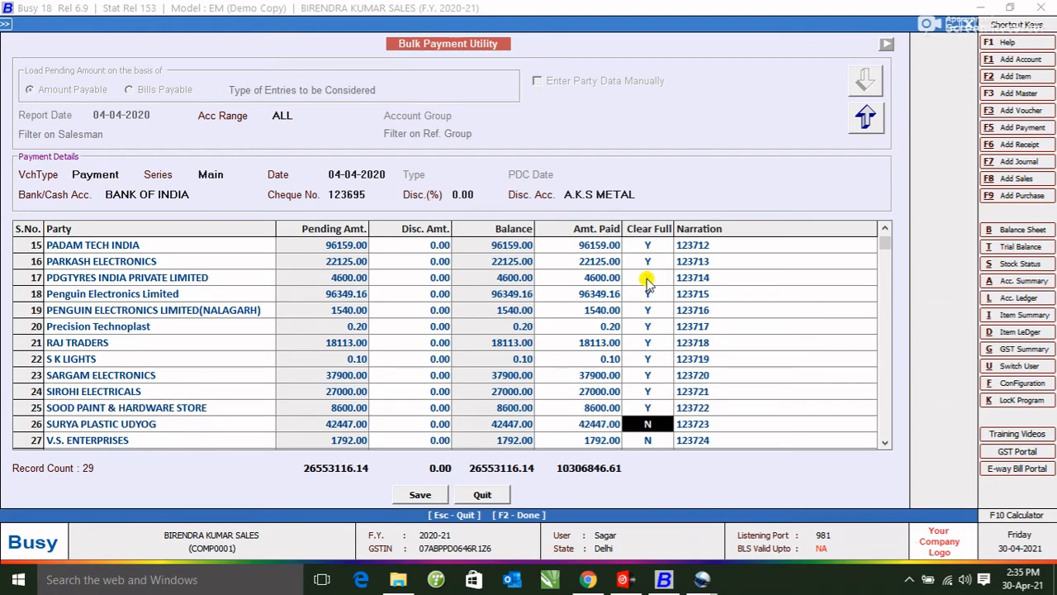
pyautogui.write('Y')
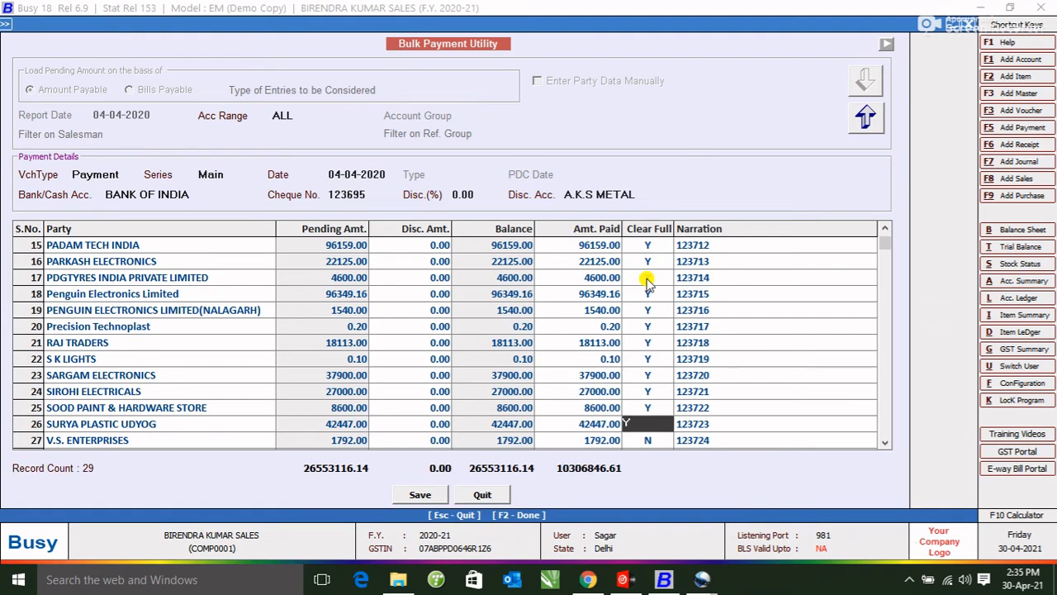
pyautogui.press('Return')
pyautogui.press('Return')
# Set Clear Full to Y for V.S. ENTERPRISES, keeping its discount, amount paid and narration
pyautogui.press('Return')
pyautogui.press('Return')
pyautogui.press('Return')
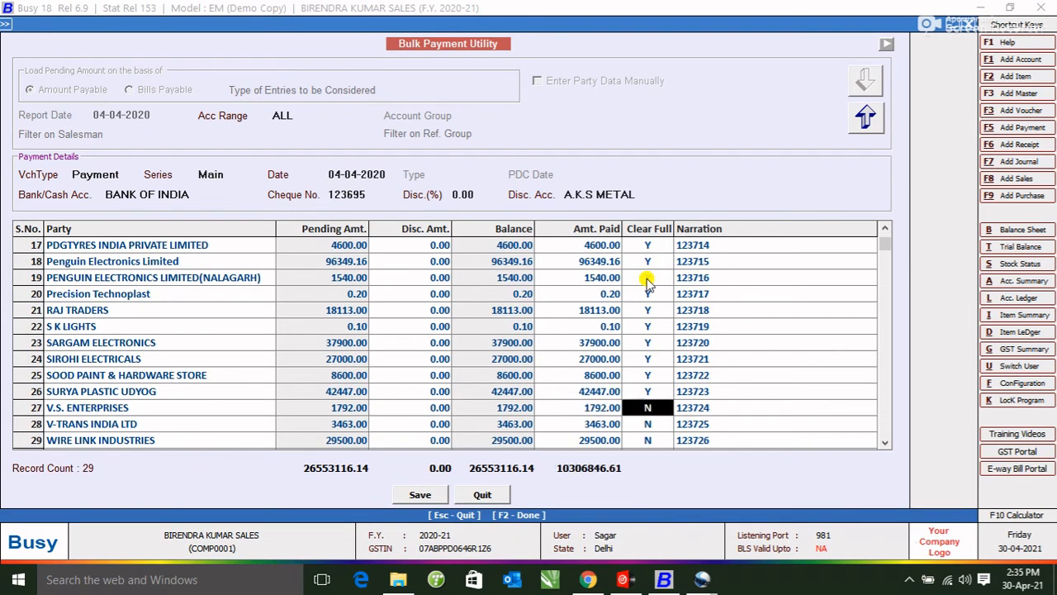
pyautogui.write('Y')
pyautogui.press('Return')
pyautogui.press('Return')
# Set Clear Full to Y for V-TRANS INDIA LTD, keeping its discount, amount paid and narration
pyautogui.press('Return')
pyautogui.press('Return')
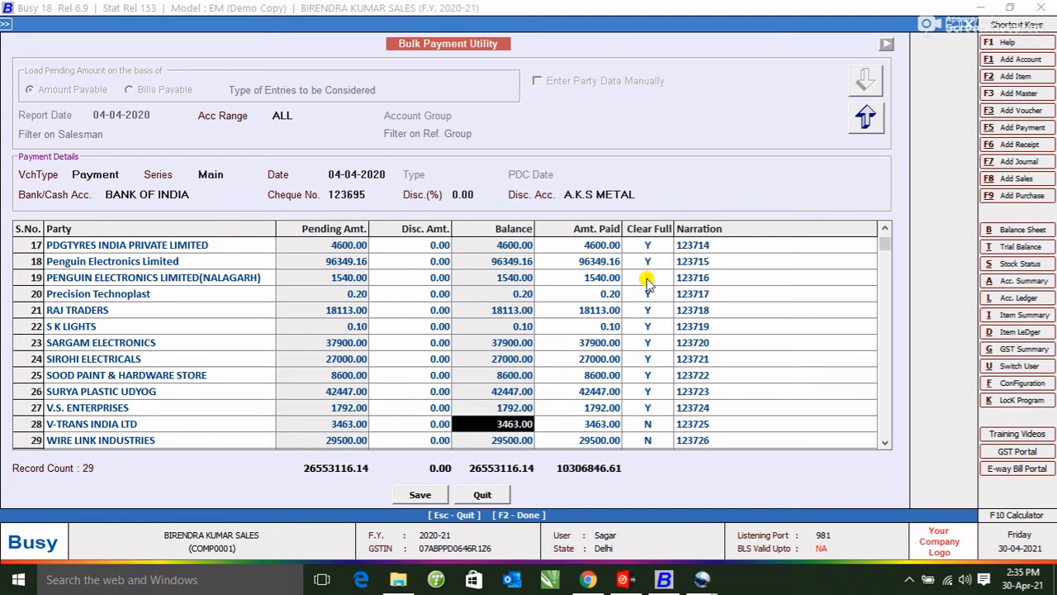
pyautogui.press('Return')
pyautogui.press('Return')
pyautogui.write('Y')
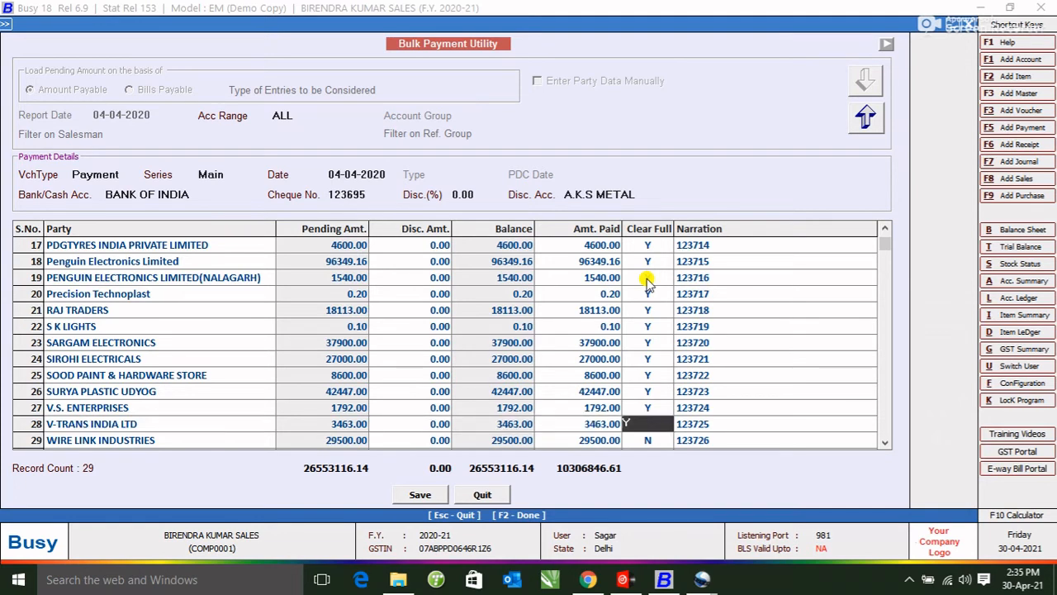
pyautogui.press('Return')
pyautogui.press('Return')
# Set Clear Full to Y for WIRE LINK INDUSTRIES, the last party in the list, keeping its amount paid
pyautogui.press('Return')
pyautogui.press('Return')
pyautogui.press('Return')
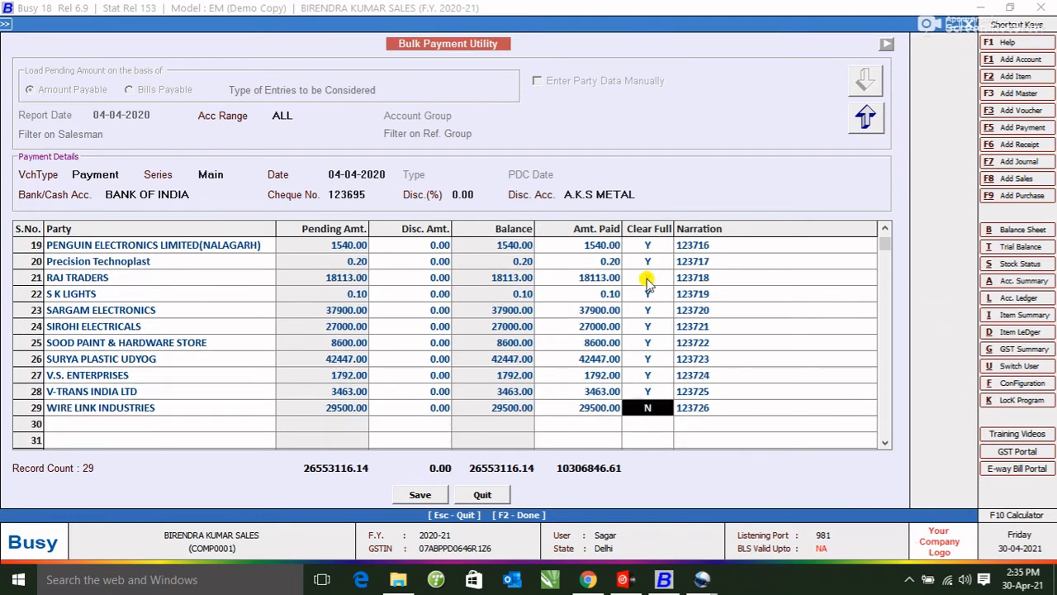
pyautogui.write('Y')
pyautogui.press('Return')
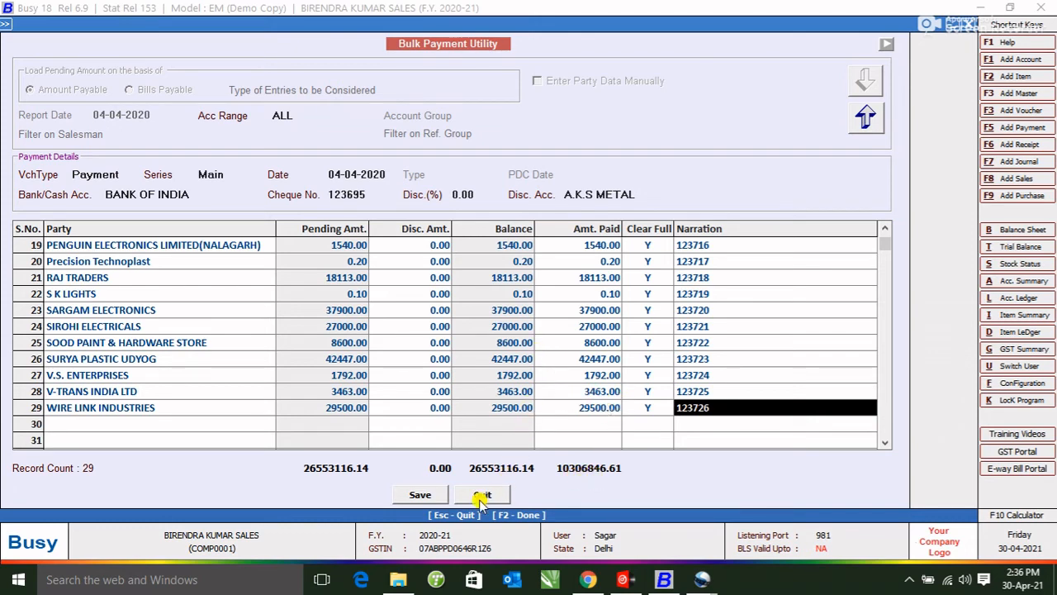
# Save the bulk payments for all listed parties as payment vouchers and exit the Bulk Payment Utility
pyautogui.click(418, 495)
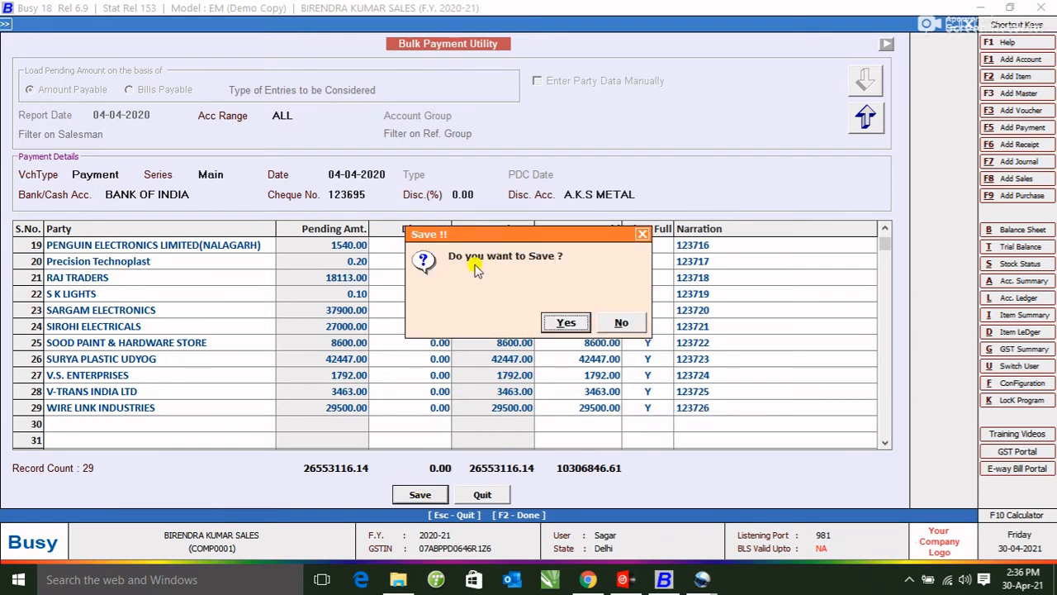
pyautogui.click(566, 322)
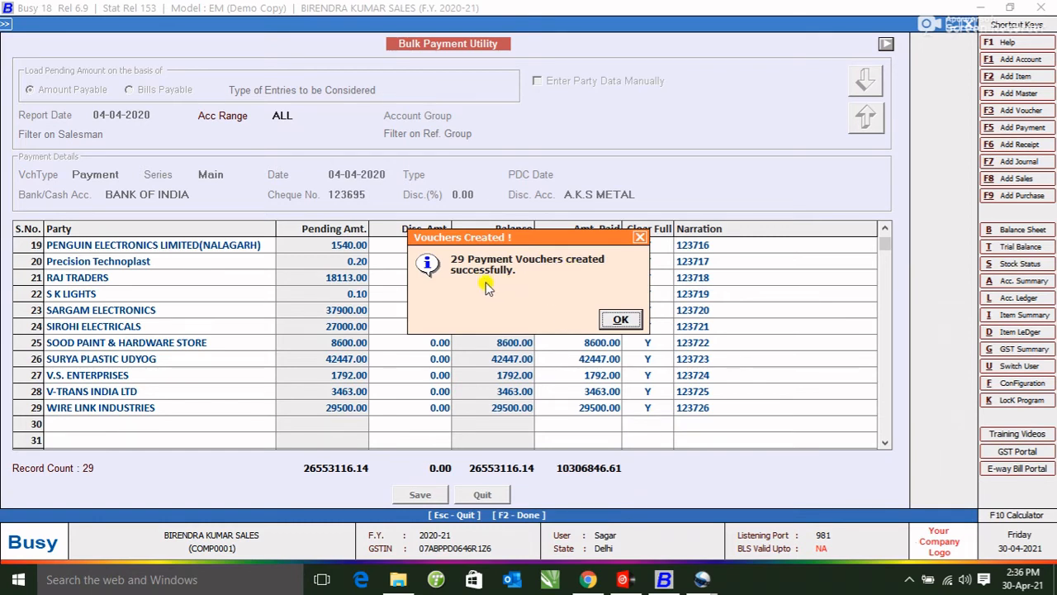
pyautogui.click(620, 321)
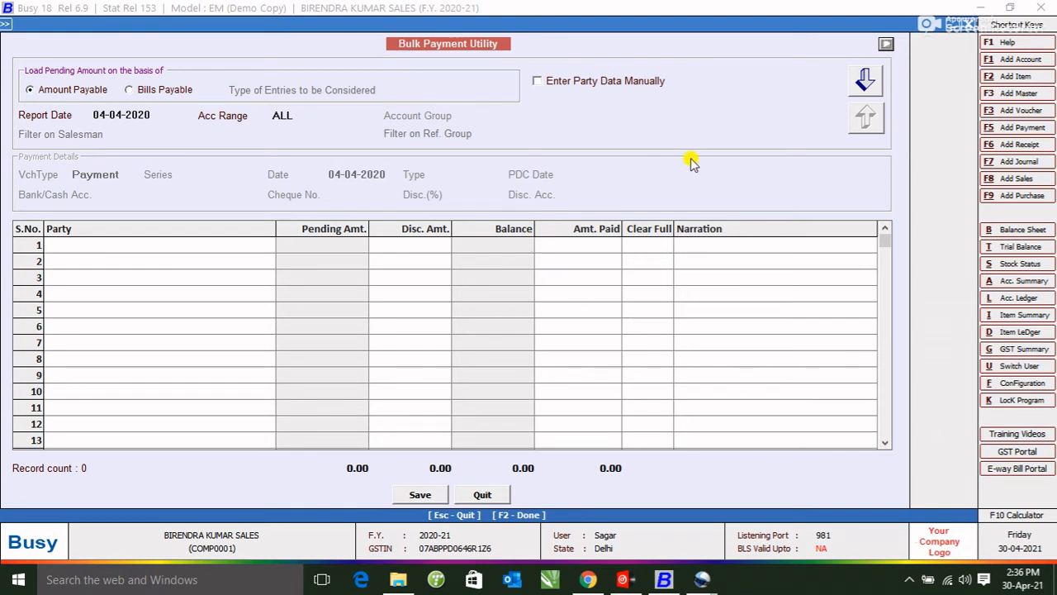
pyautogui.press('Escape')
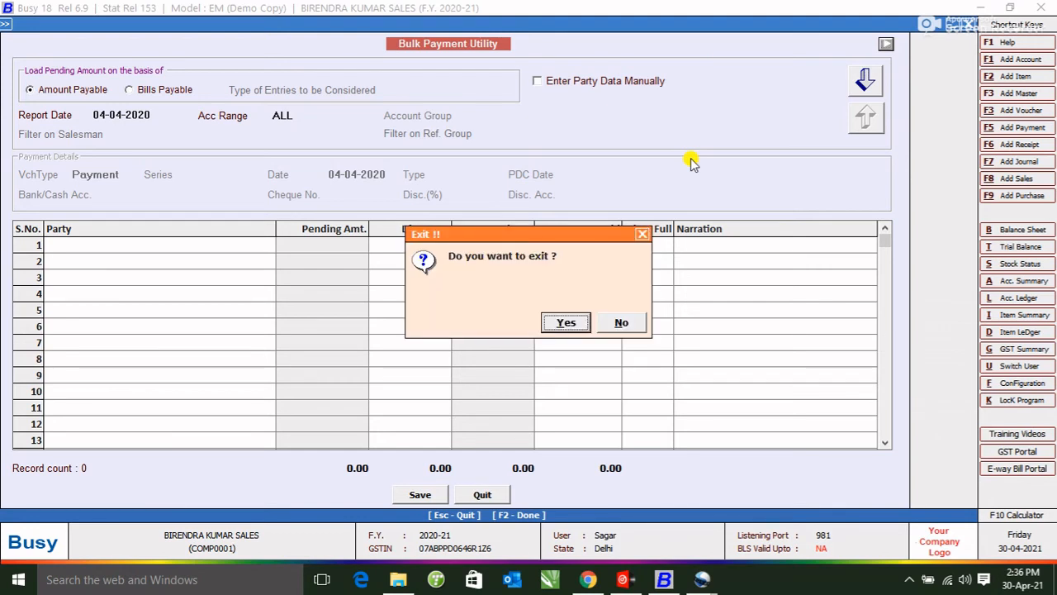
pyautogui.press('Return')
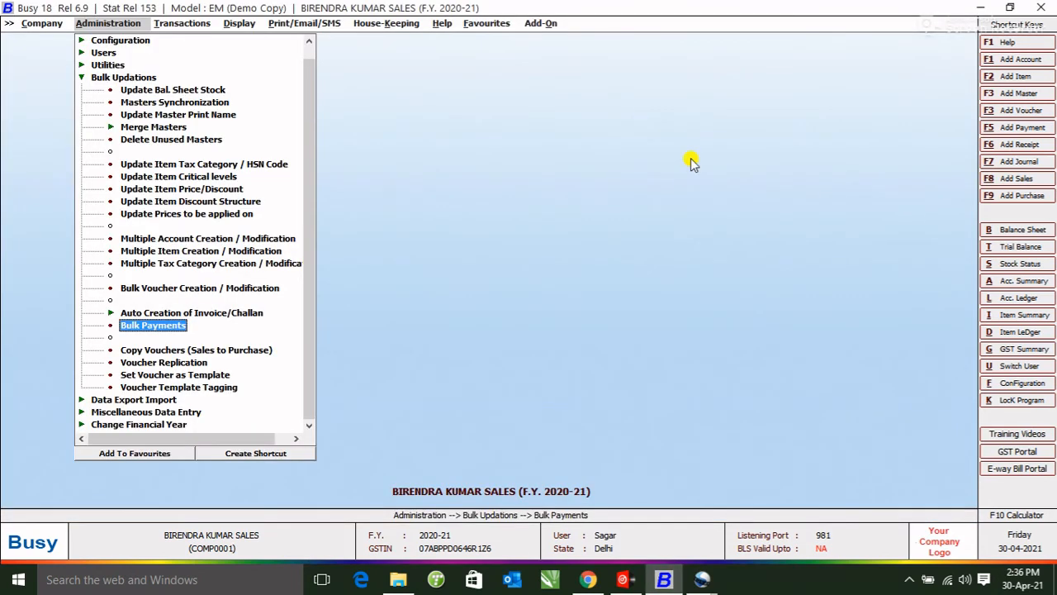
# Generate the Account Ledger for A.K.S METAL with the default date range and display options
pyautogui.hotkey('alt', 'l')
pyautogui.write('ak')
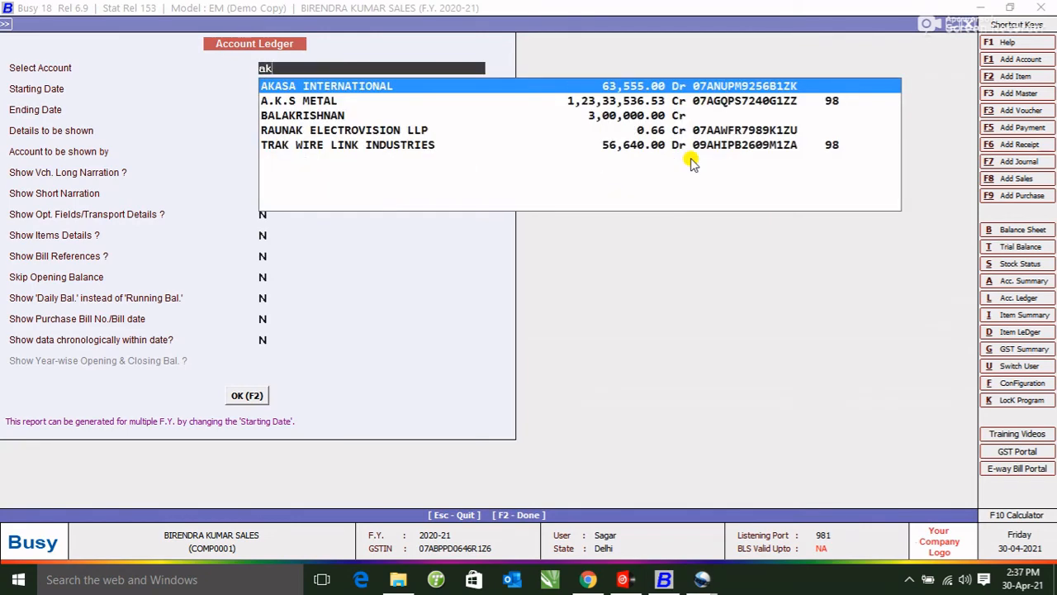
pyautogui.press('Down')
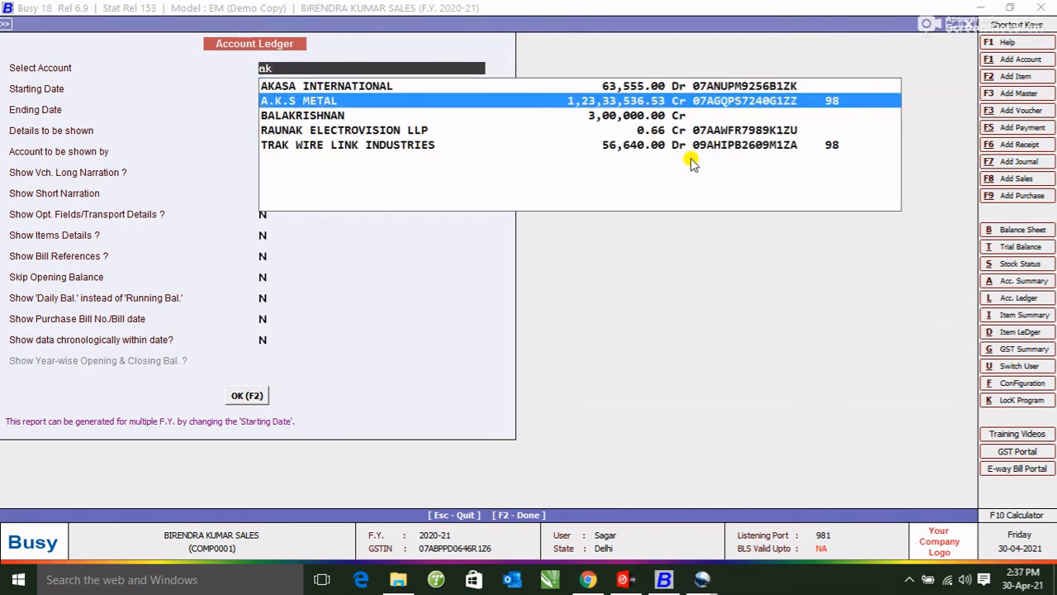
pyautogui.press('Return')
pyautogui.press('F2')
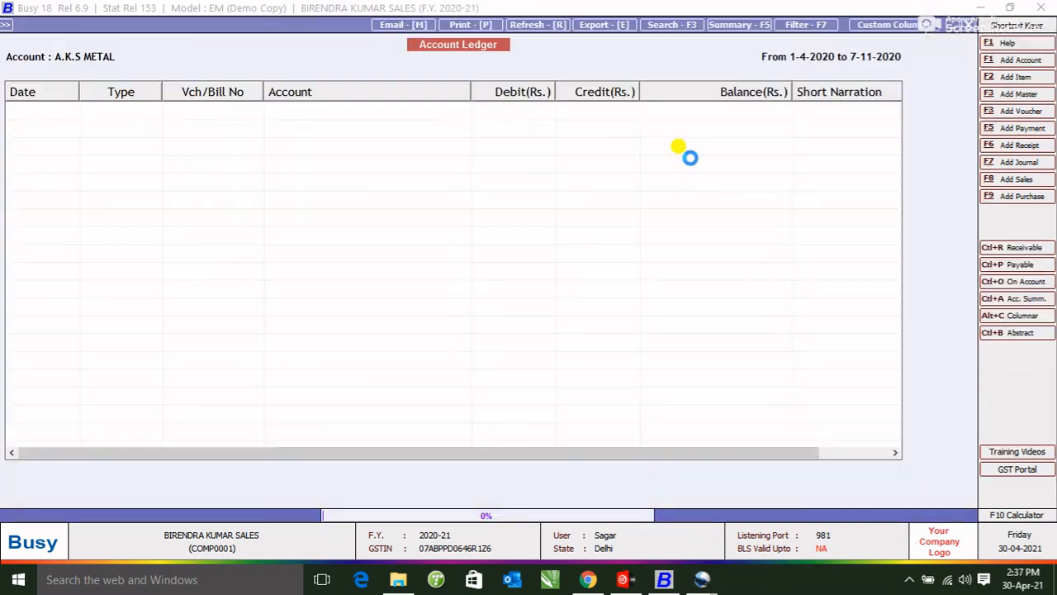
# Inspect the voucher behind A.K.S METAL's 04-04-2020 payment with narration 123695, and close both the voucher and the ledger
pyautogui.press('Down')
pyautogui.press('Down')
pyautogui.press('Down')
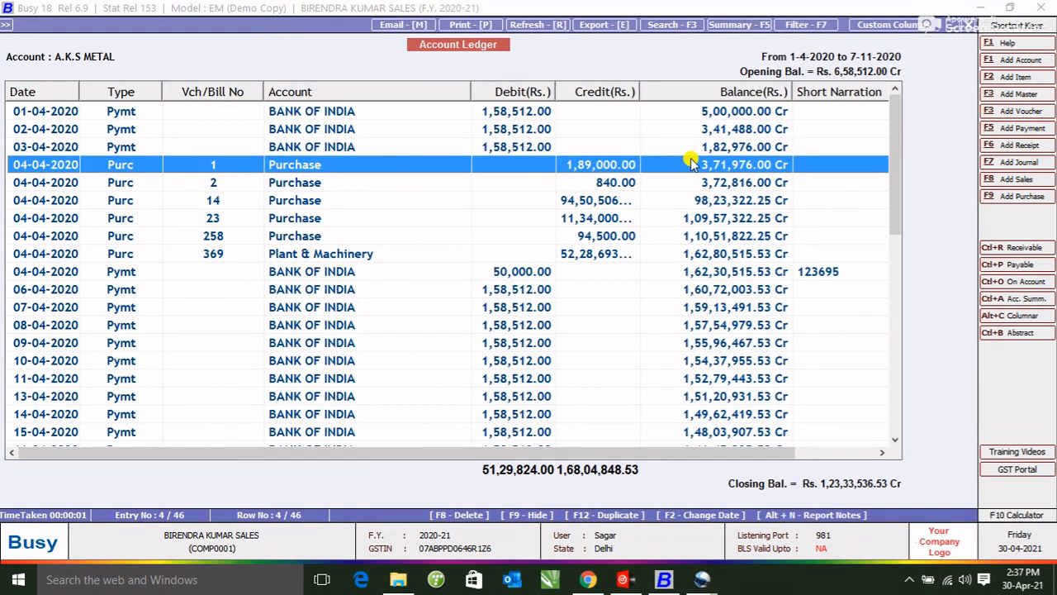
pyautogui.press('Down')
pyautogui.press('Down')
pyautogui.press('Down')
pyautogui.press('Down')
pyautogui.press('Down')
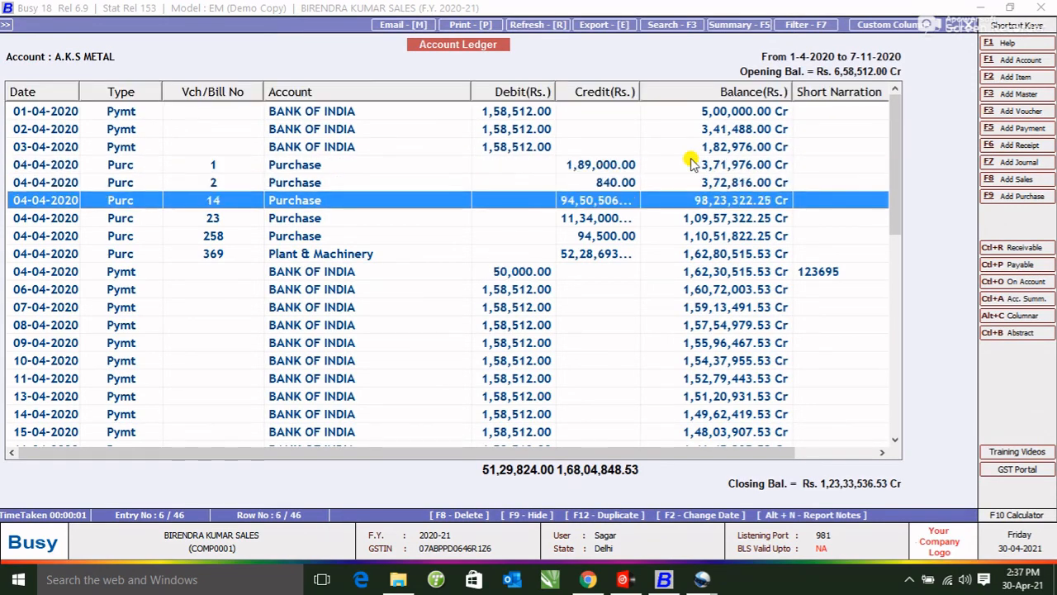
pyautogui.press('Down')
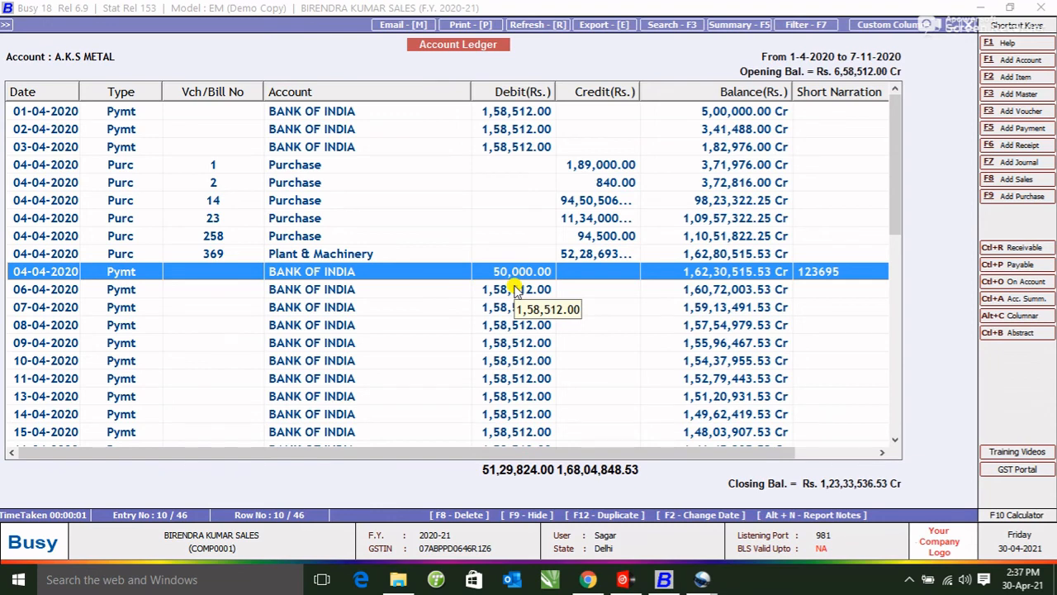
pyautogui.press('Return')
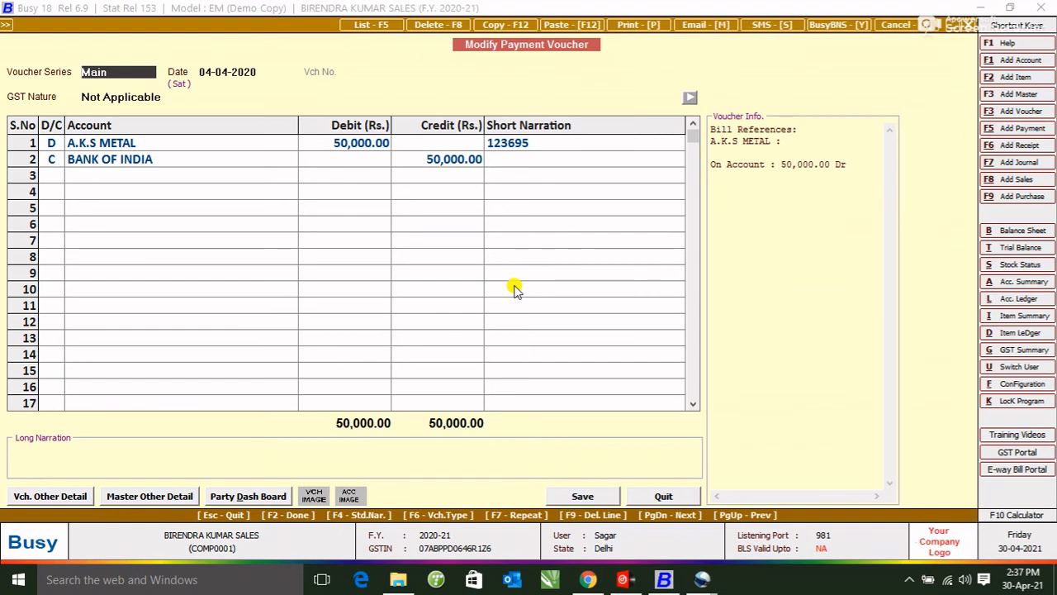
pyautogui.press('Escape')
pyautogui.press('Escape')
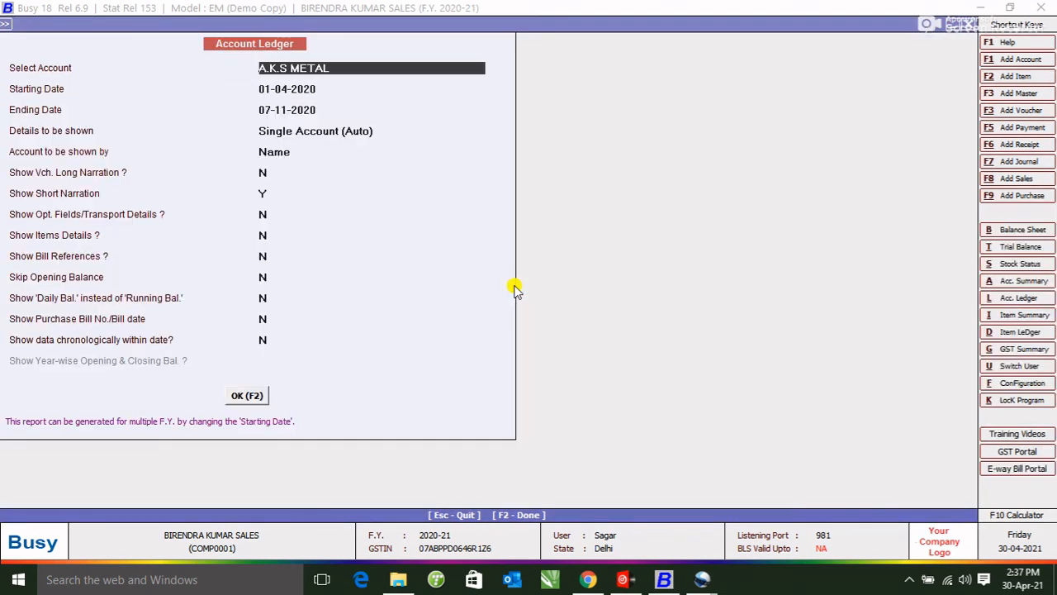
# Generate the Account Ledger for BANK OF INDIA with the default date range and display options
pyautogui.write('bank')
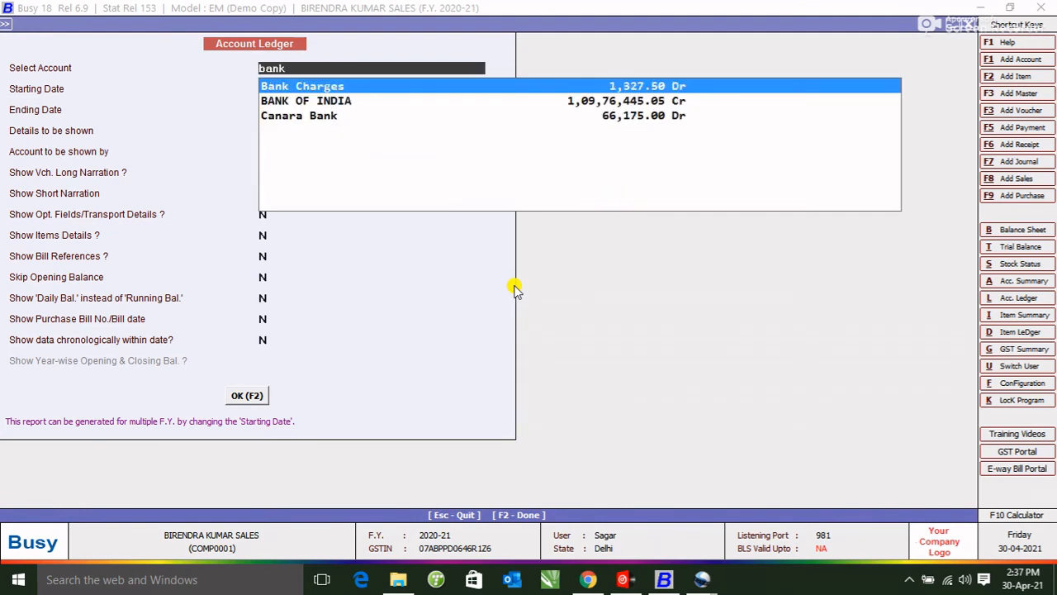
pyautogui.press('Down')
pyautogui.press('Return')
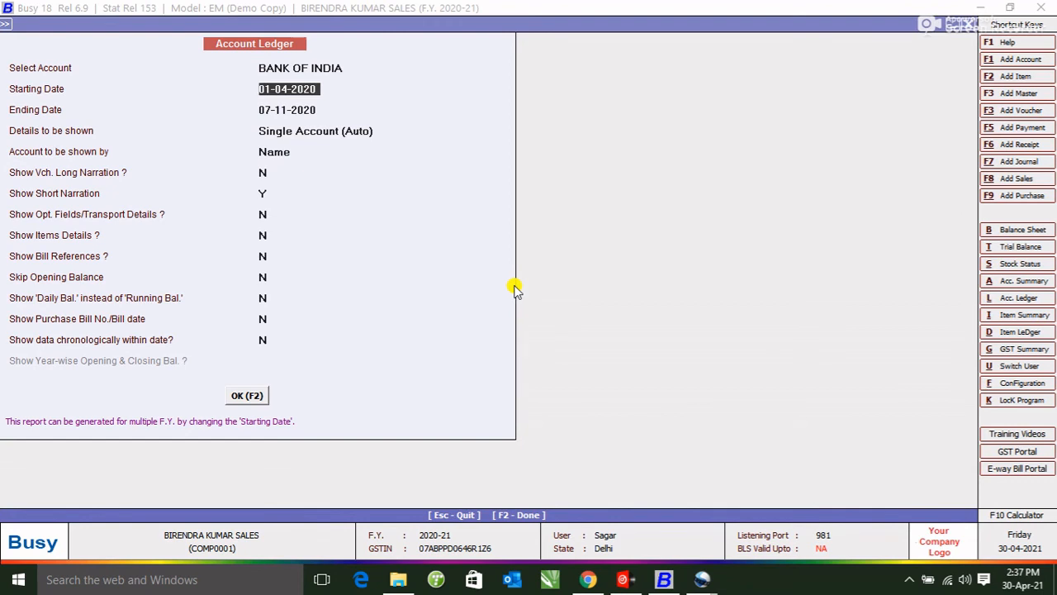
pyautogui.press('Return')
pyautogui.press('F2')
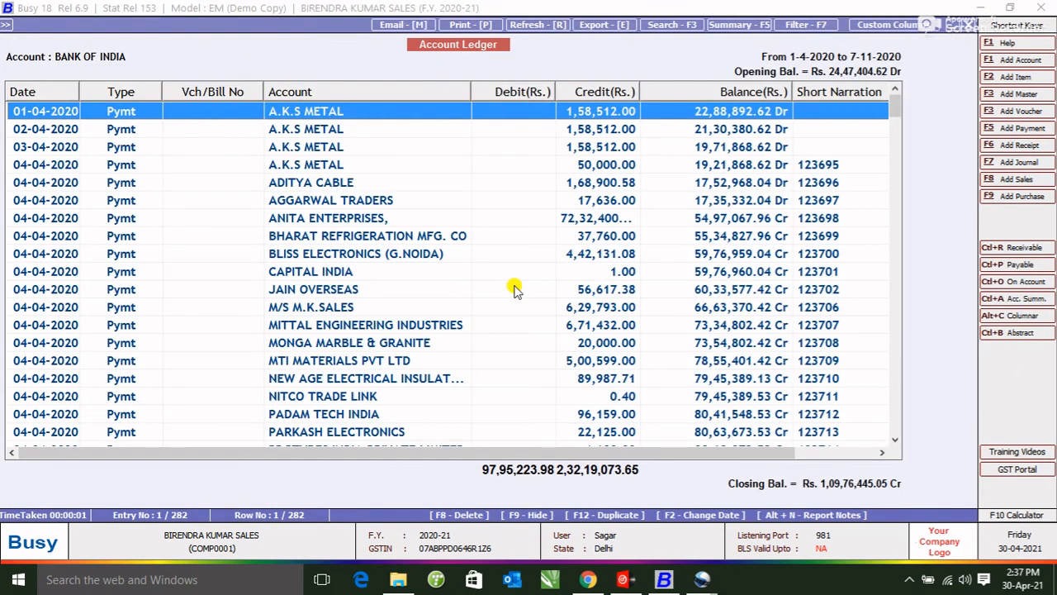
# Examine the 04-04-2020 payment entries in the BANK OF INDIA ledger, checking each party's credit amount and short narration
pyautogui.press('Down')
pyautogui.press('Down')
pyautogui.press('Down')
pyautogui.press('Down')
pyautogui.press('Down')
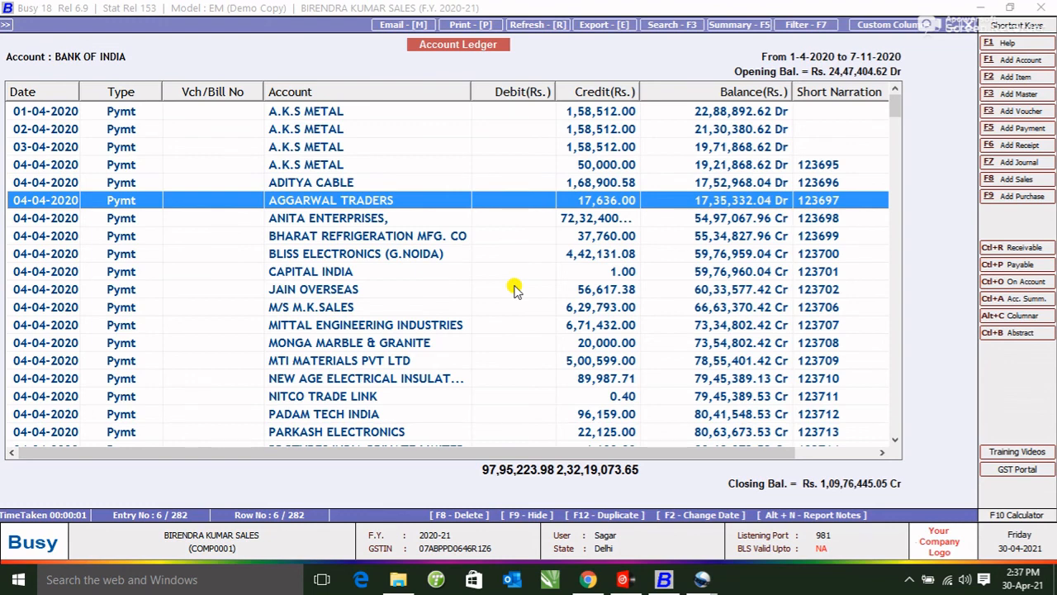
pyautogui.press('Down')
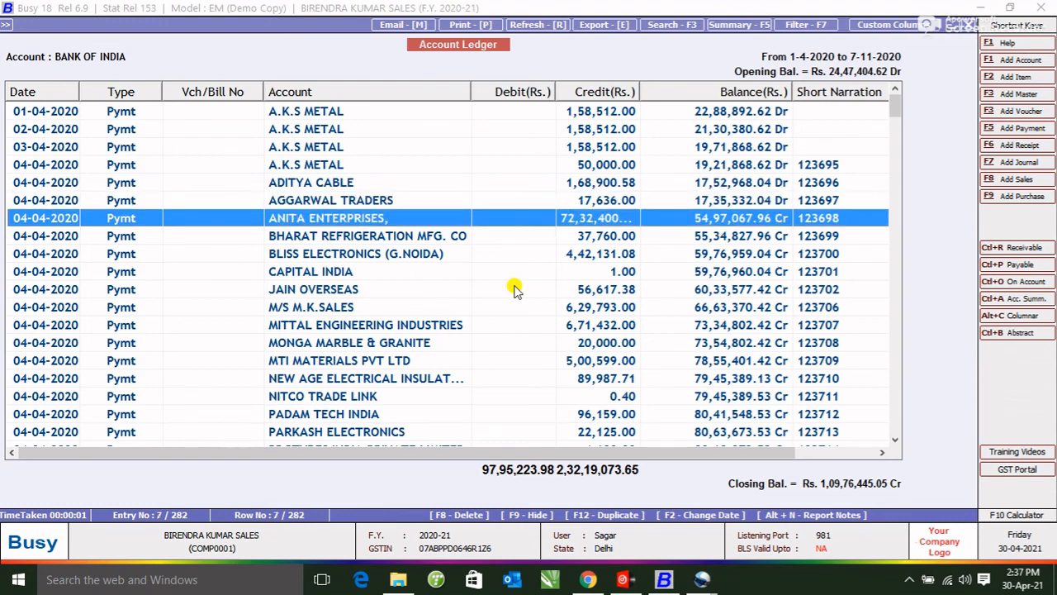
pyautogui.press('Up')
pyautogui.press('Up')
pyautogui.press('Up')
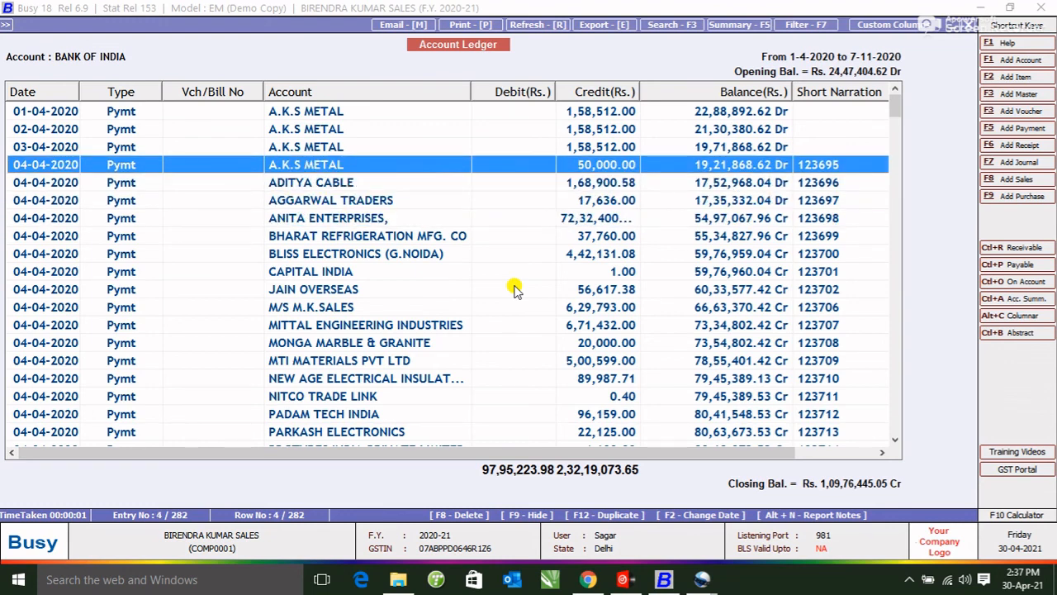
pyautogui.press('Down')
pyautogui.press('Down')
pyautogui.press('Down')
pyautogui.press('Down')
pyautogui.press('Down')
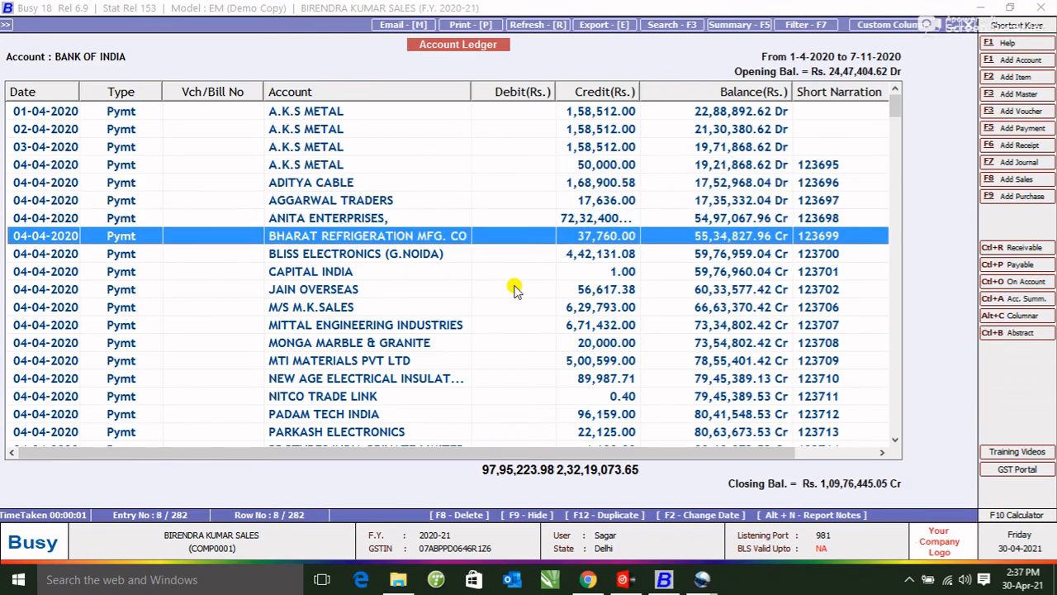
pyautogui.press('Down')
pyautogui.press('Down')
pyautogui.press('Down')
pyautogui.press('Down')
pyautogui.press('Down')
pyautogui.press('Down')
pyautogui.press('Down')
pyautogui.press('Down')
pyautogui.press('Down')
pyautogui.press('Down')
pyautogui.press('Down')
pyautogui.press('Down')
pyautogui.press('Down')
pyautogui.press('Down')
pyautogui.press('Down')
pyautogui.press('Down')
pyautogui.press('Down')
pyautogui.press('Down')
pyautogui.press('Down')
pyautogui.press('Down')
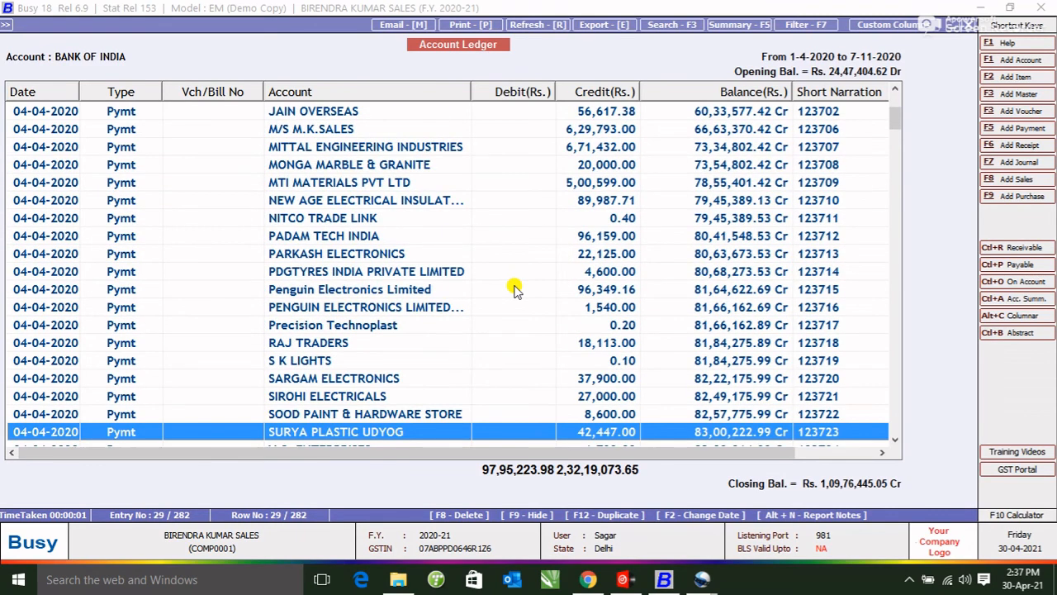
pyautogui.scroll(1, 781, 321)
pyautogui.scroll(-4, 779, 331)
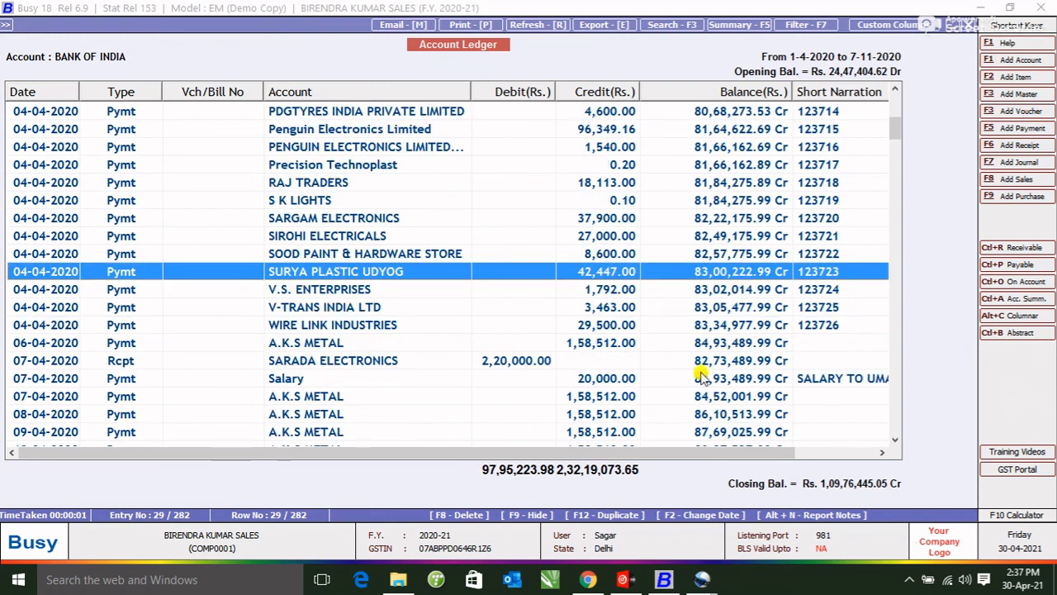
# Check the last bulk payment entries from WIRE LINK INDUSTRIES back up to S K LIGHTS, and close the bank ledger
pyautogui.click(643, 329)
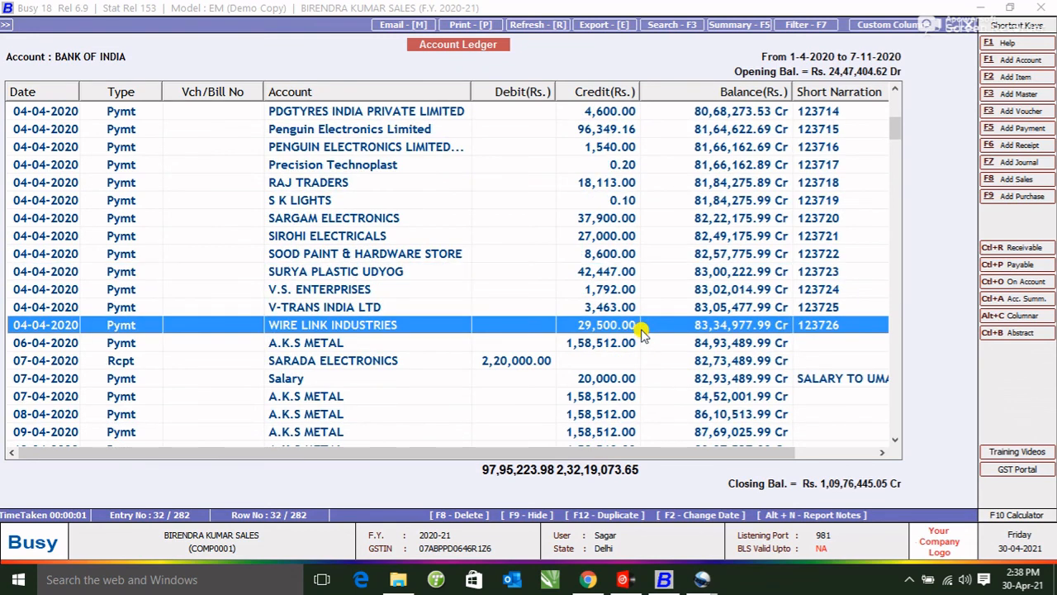
pyautogui.press('Down')
pyautogui.press('Up')
pyautogui.press('Up')
pyautogui.press('Up')
pyautogui.press('Up')
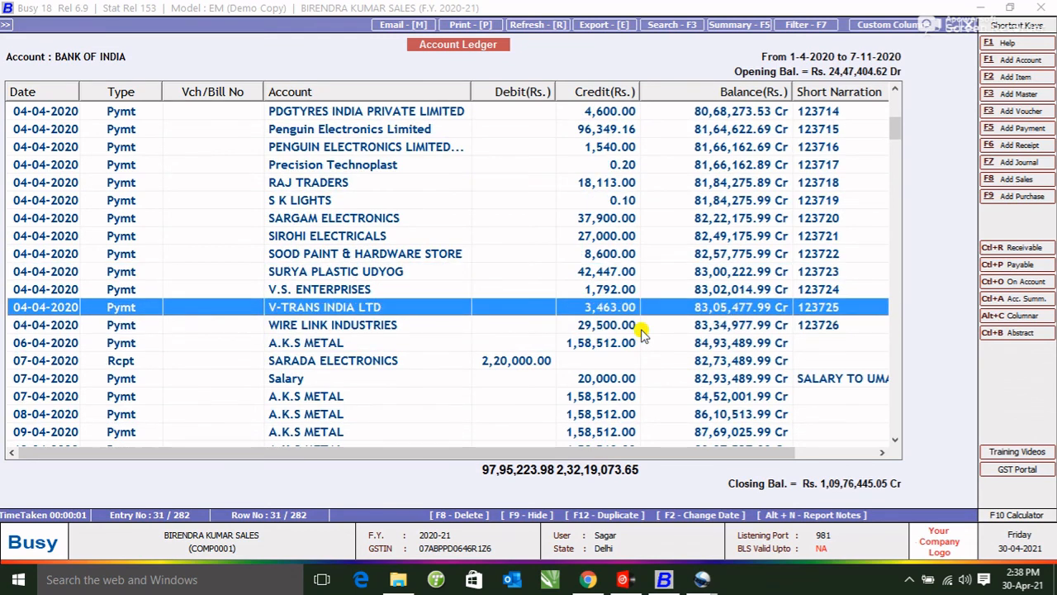
pyautogui.press('Up')
pyautogui.press('Up')
pyautogui.press('Up')
pyautogui.press('Up')
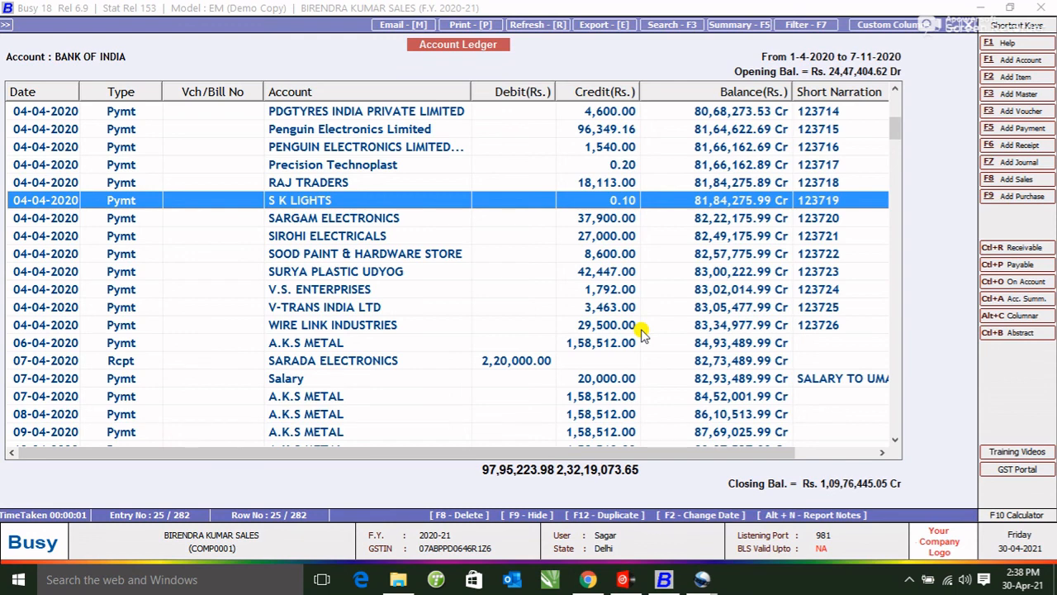
pyautogui.press('Escape')
pyautogui.press('Escape')
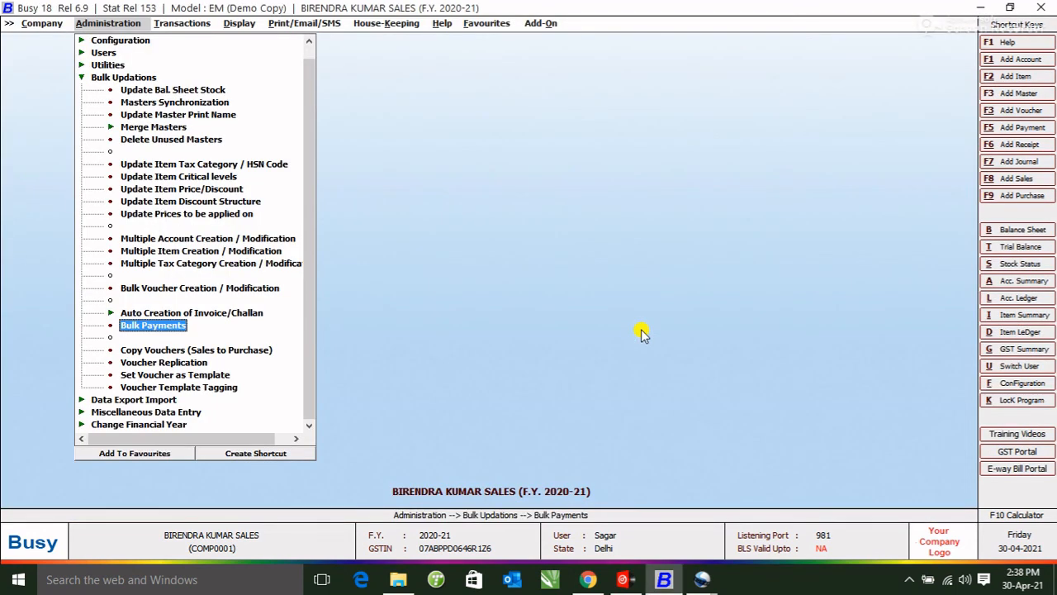